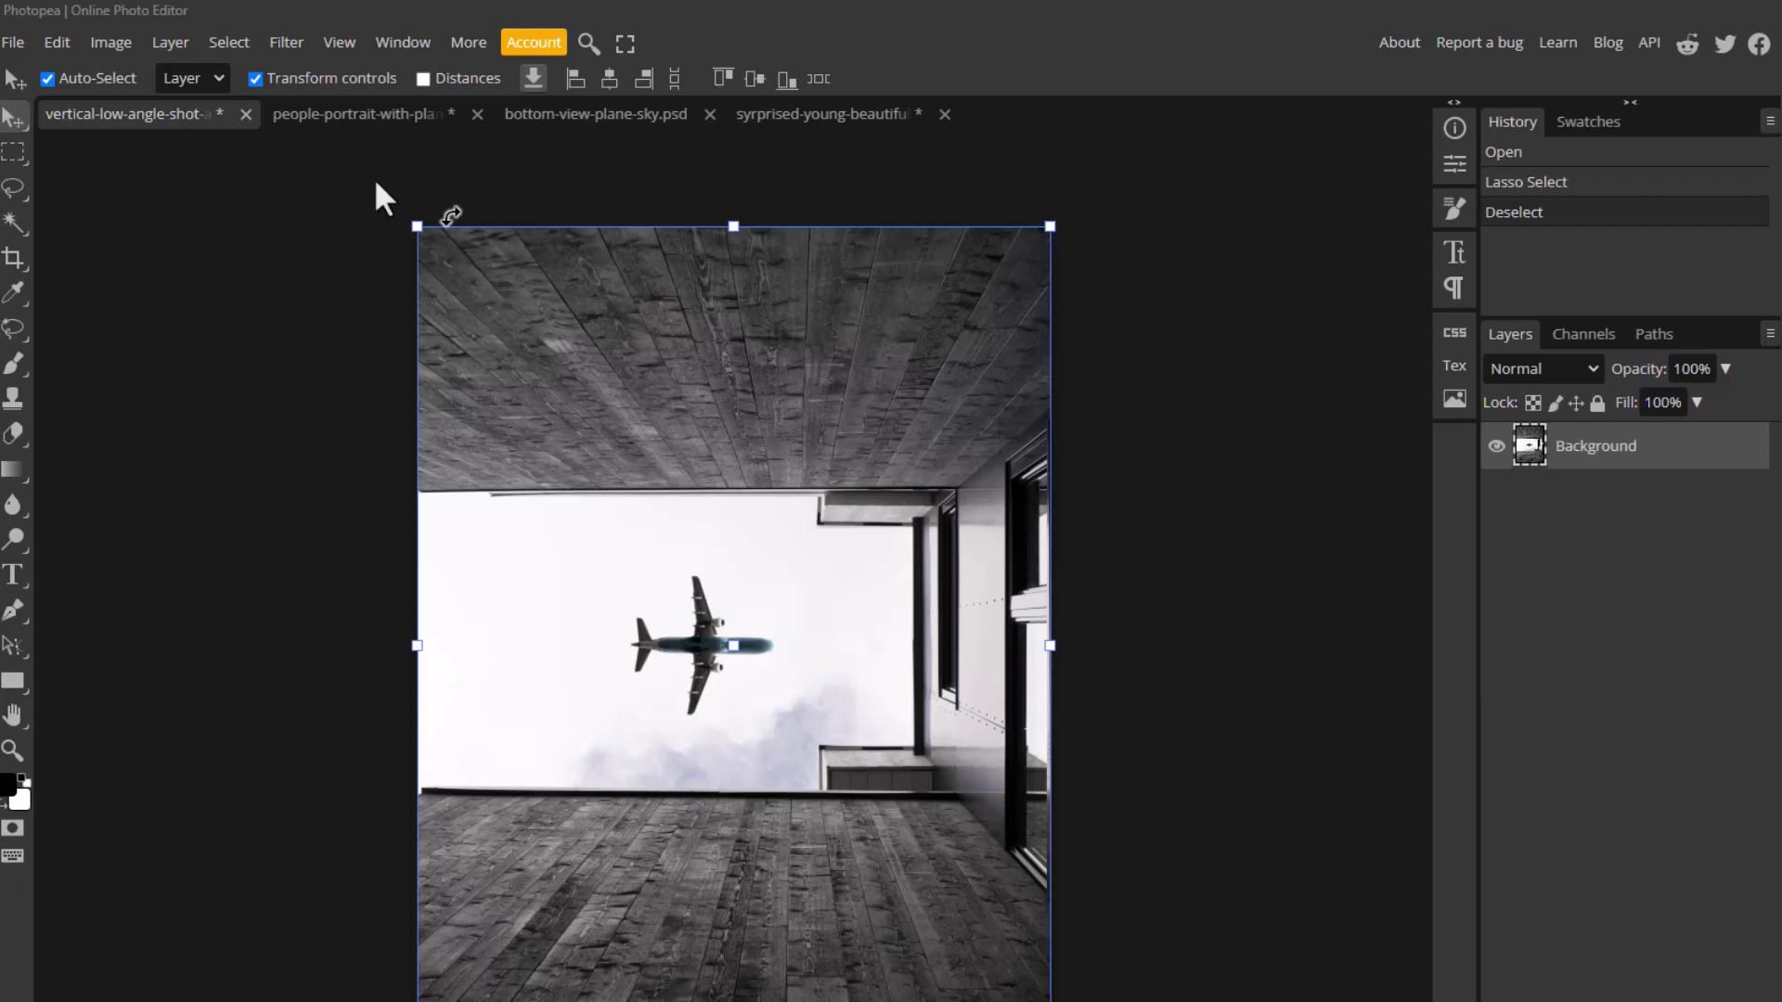
# Make the baseball photo with the plane in the sky the active document
pyautogui.click(264, 88)
pyautogui.click(517, 102)
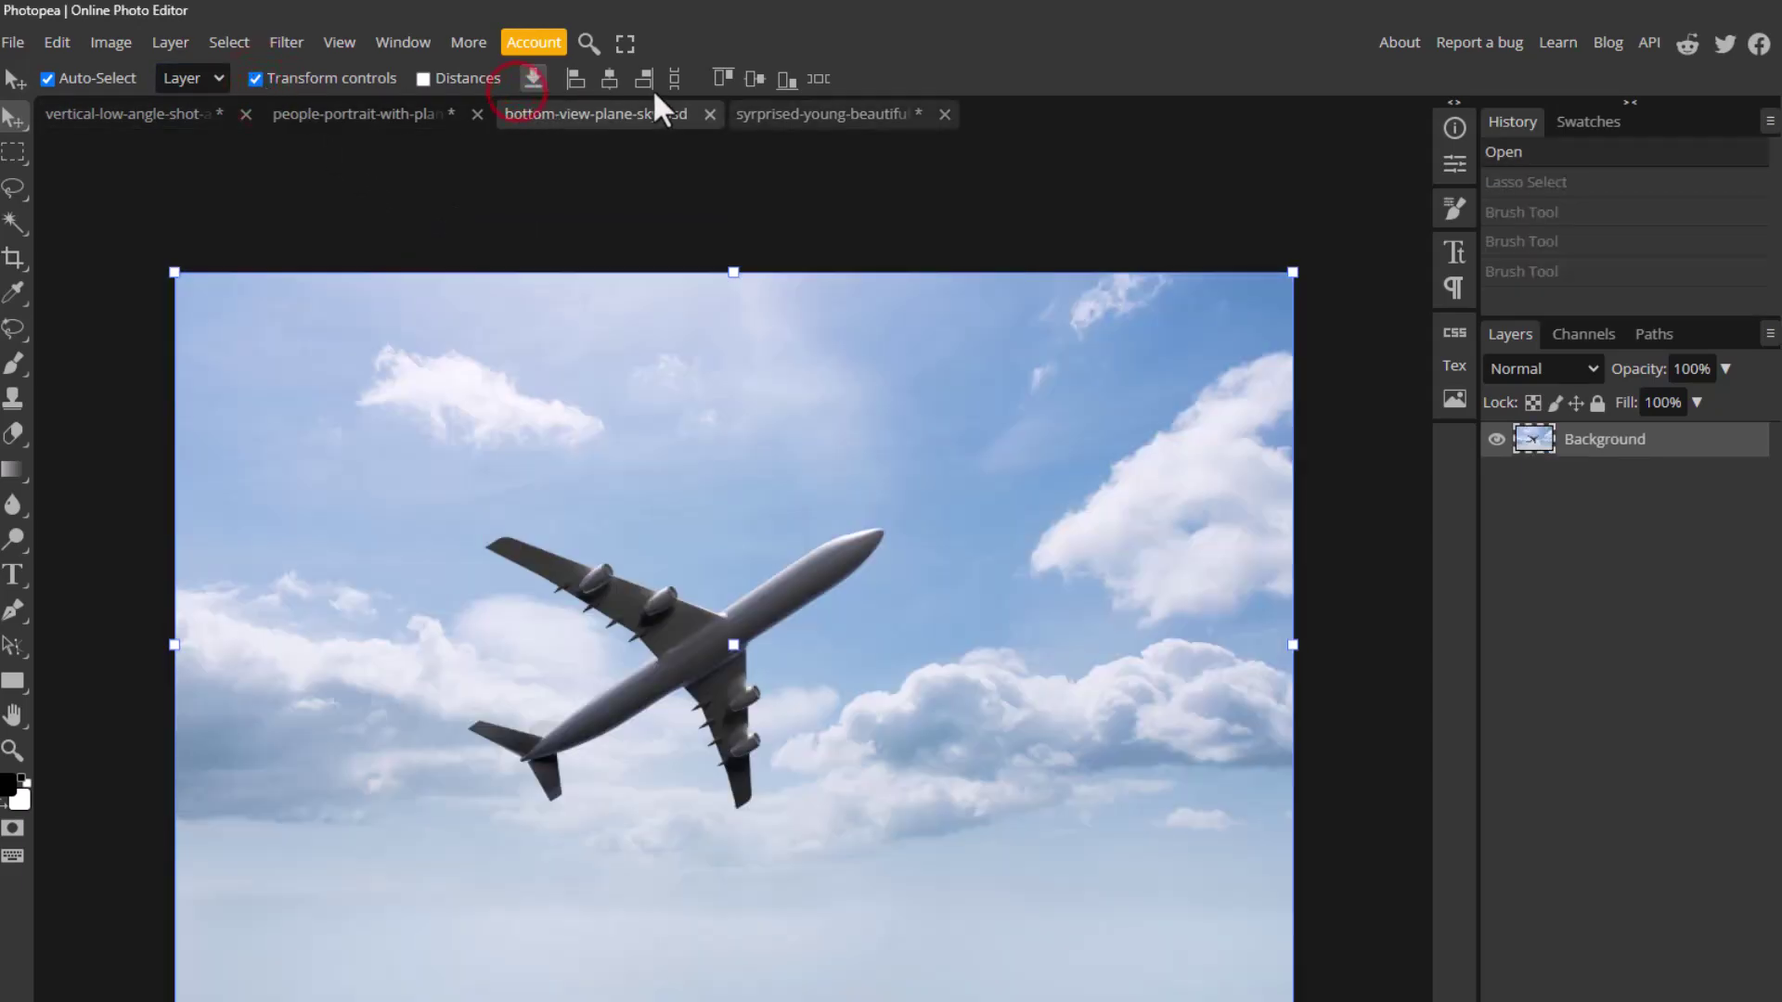
pyautogui.click(653, 93)
pyautogui.click(520, 98)
pyautogui.click(297, 94)
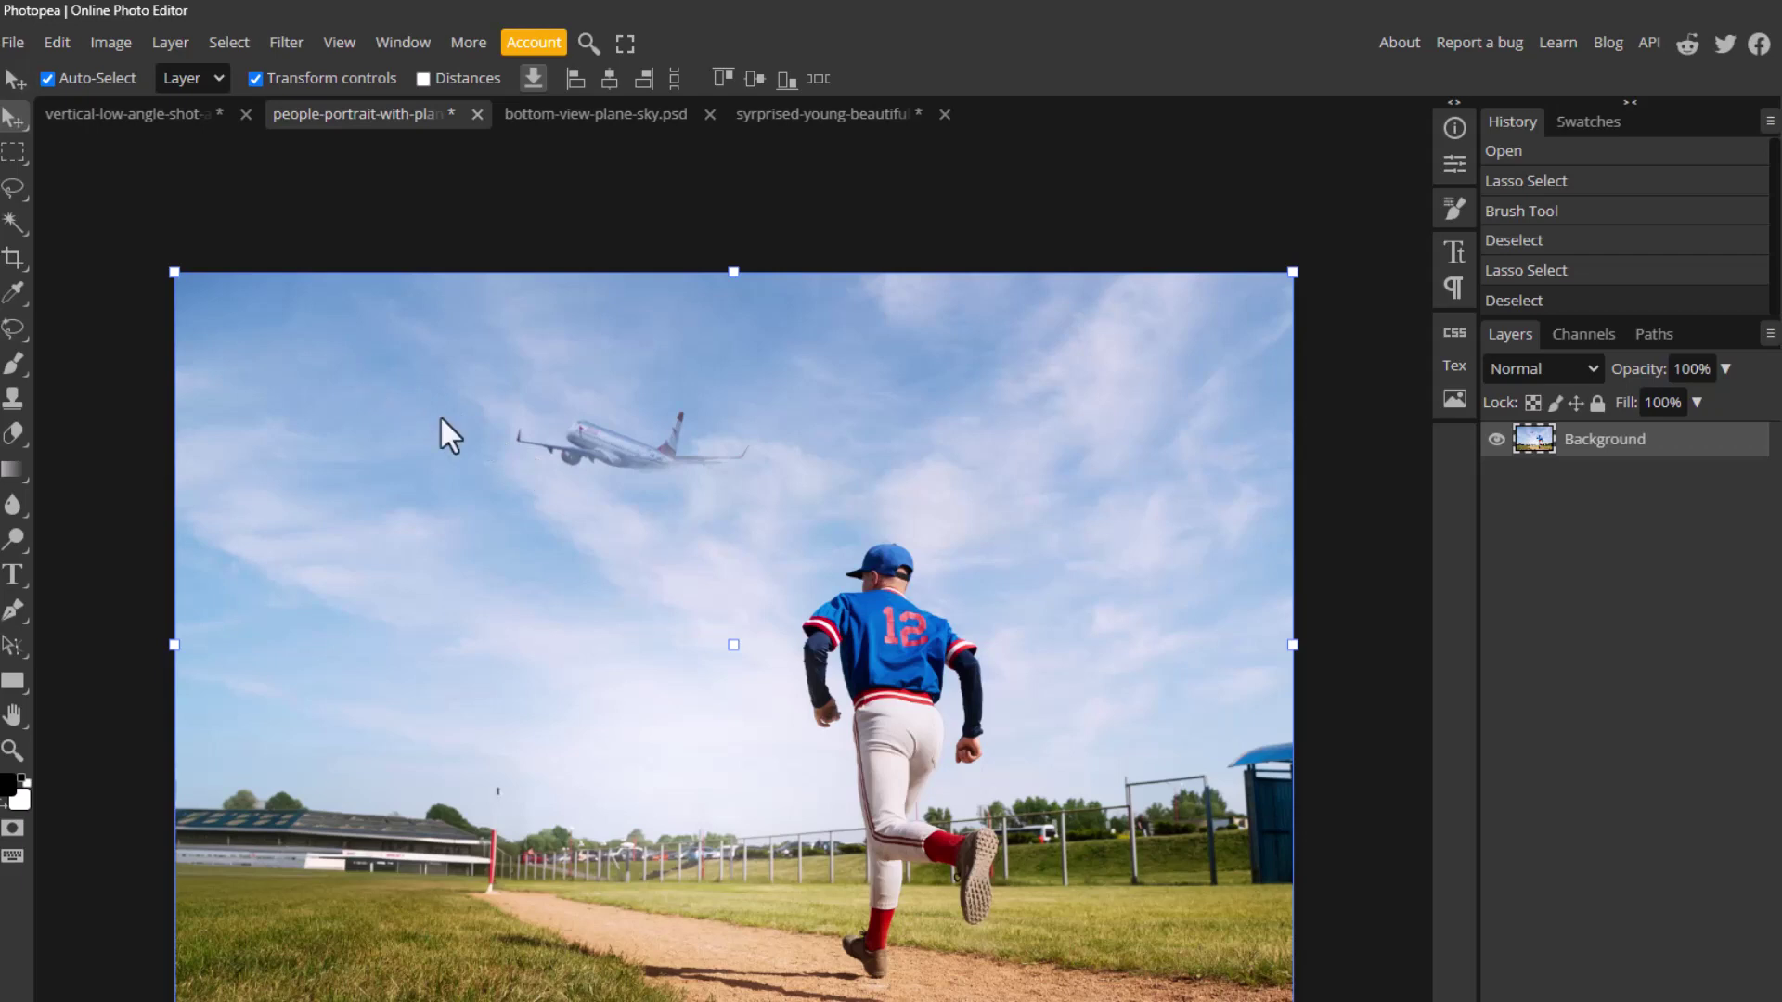
# Pick the Magic Replace tool from the healing tool group
pyautogui.press('j')
pyautogui.rightClick(11, 278)
pyautogui.click(113, 331)
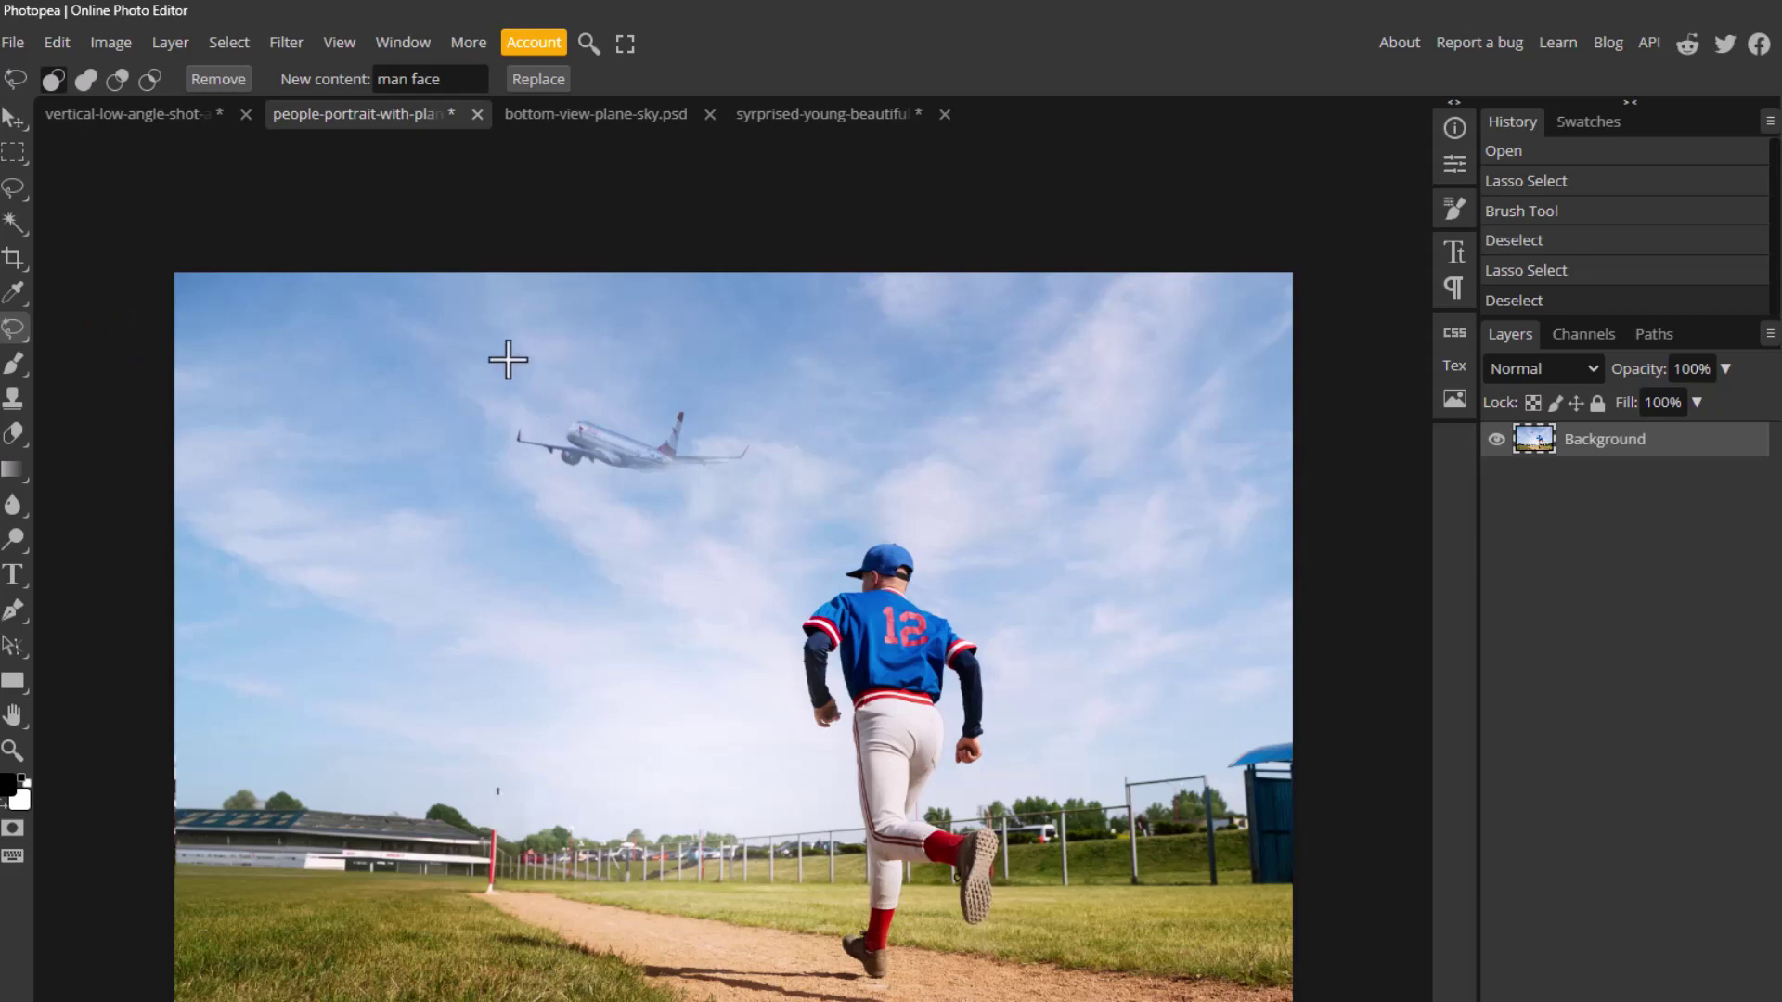
# Lasso the airliner, replace it with 'fighter jet' using Magic Replace, and deselect
pyautogui.moveTo(541, 358)
pyautogui.mouseDown()
pyautogui.moveTo(618, 369)
pyautogui.moveTo(443, 398)
pyautogui.moveTo(410, 362)
pyautogui.moveTo(507, 340)
pyautogui.moveTo(553, 360)
pyautogui.mouseUp()
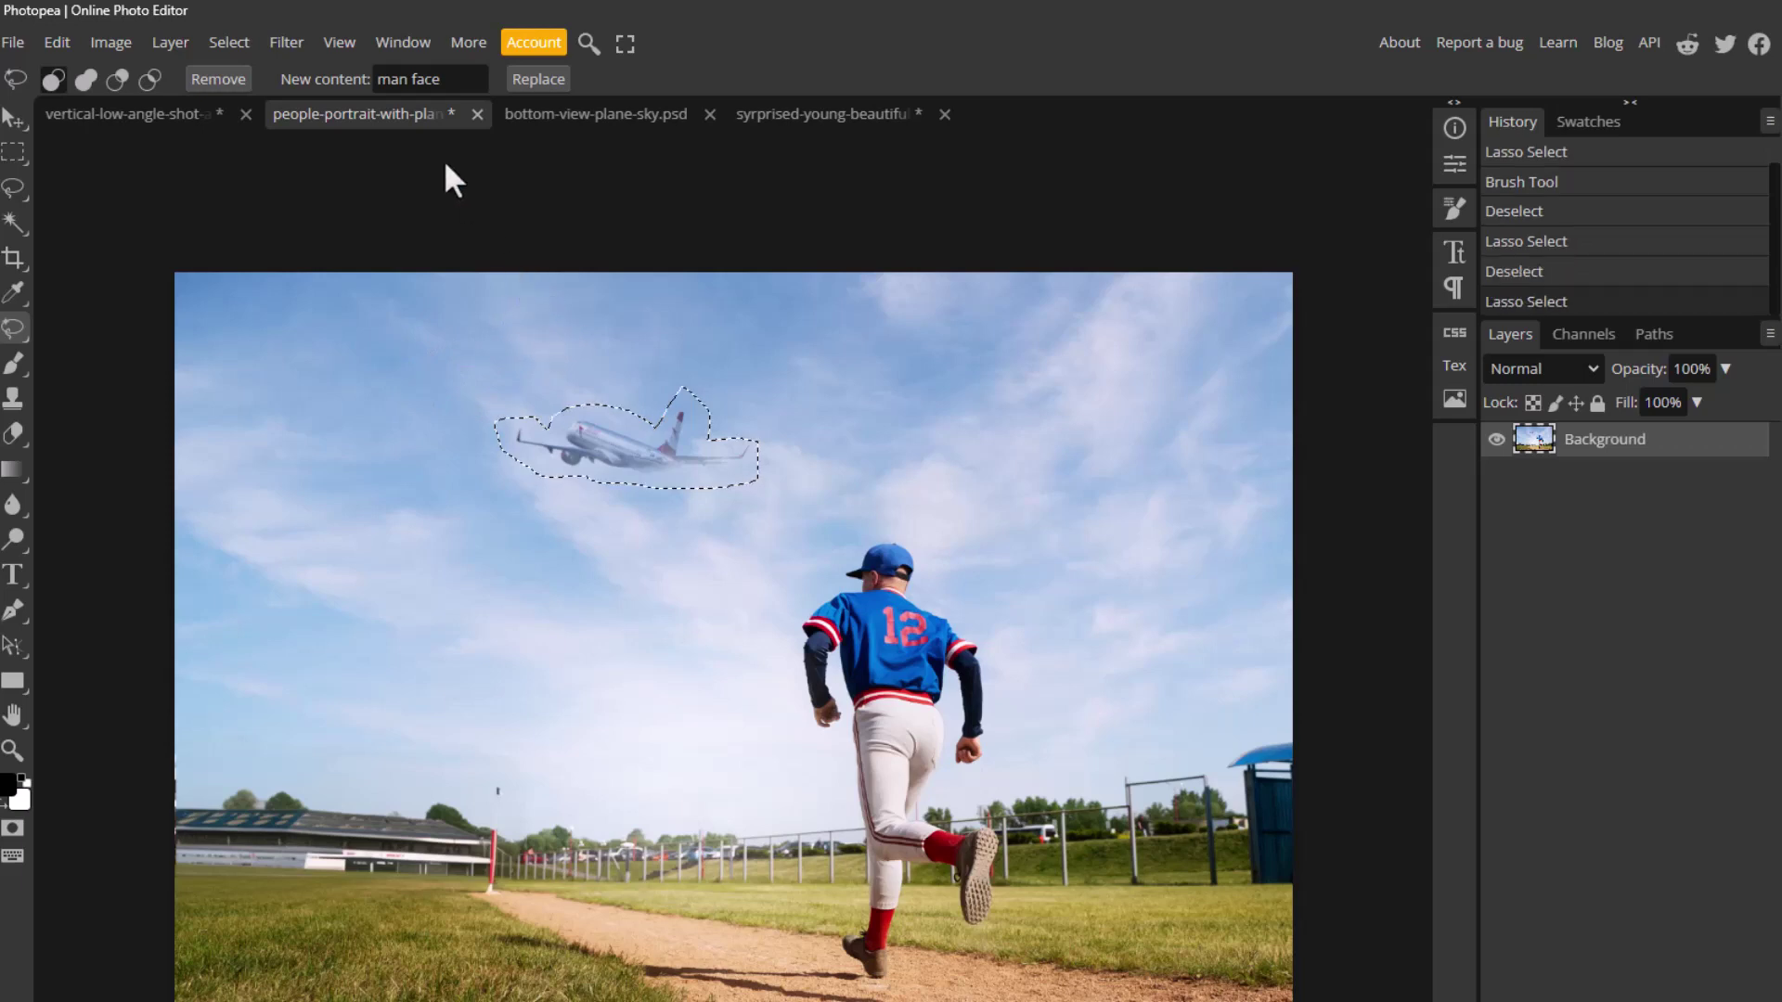
pyautogui.click(395, 79)
pyautogui.press('BackSpace')
pyautogui.write('fig')
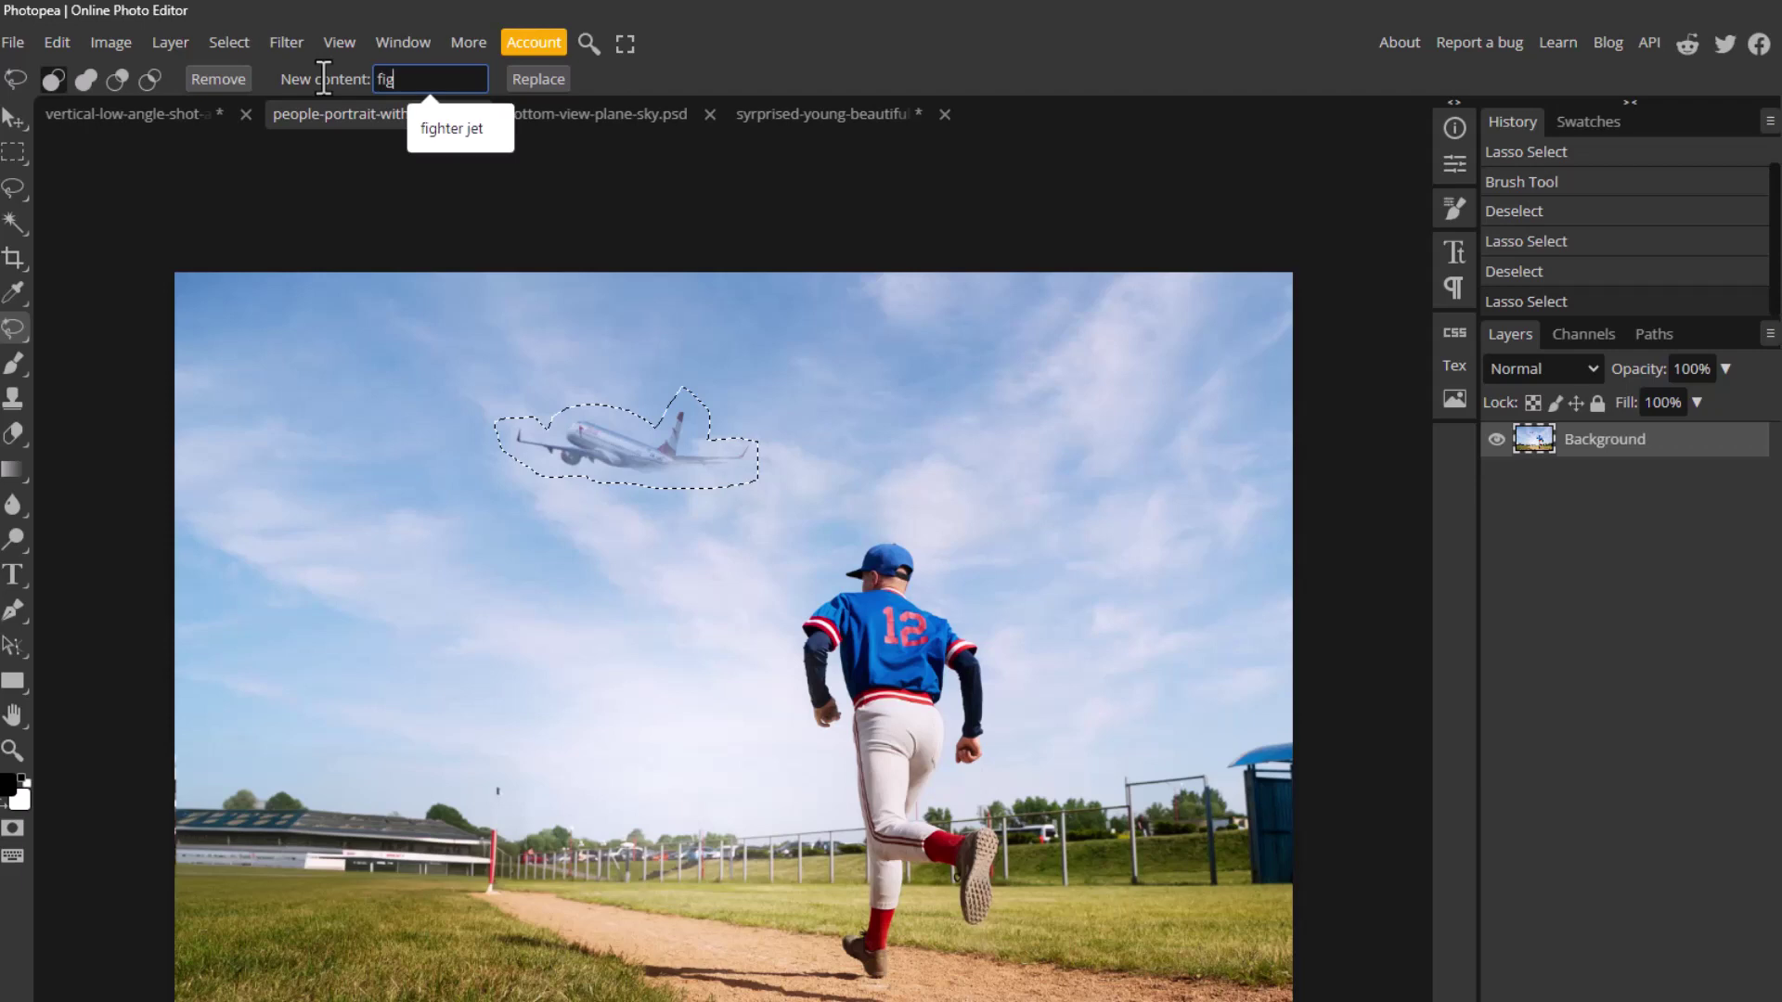
pyautogui.write('hter jet')
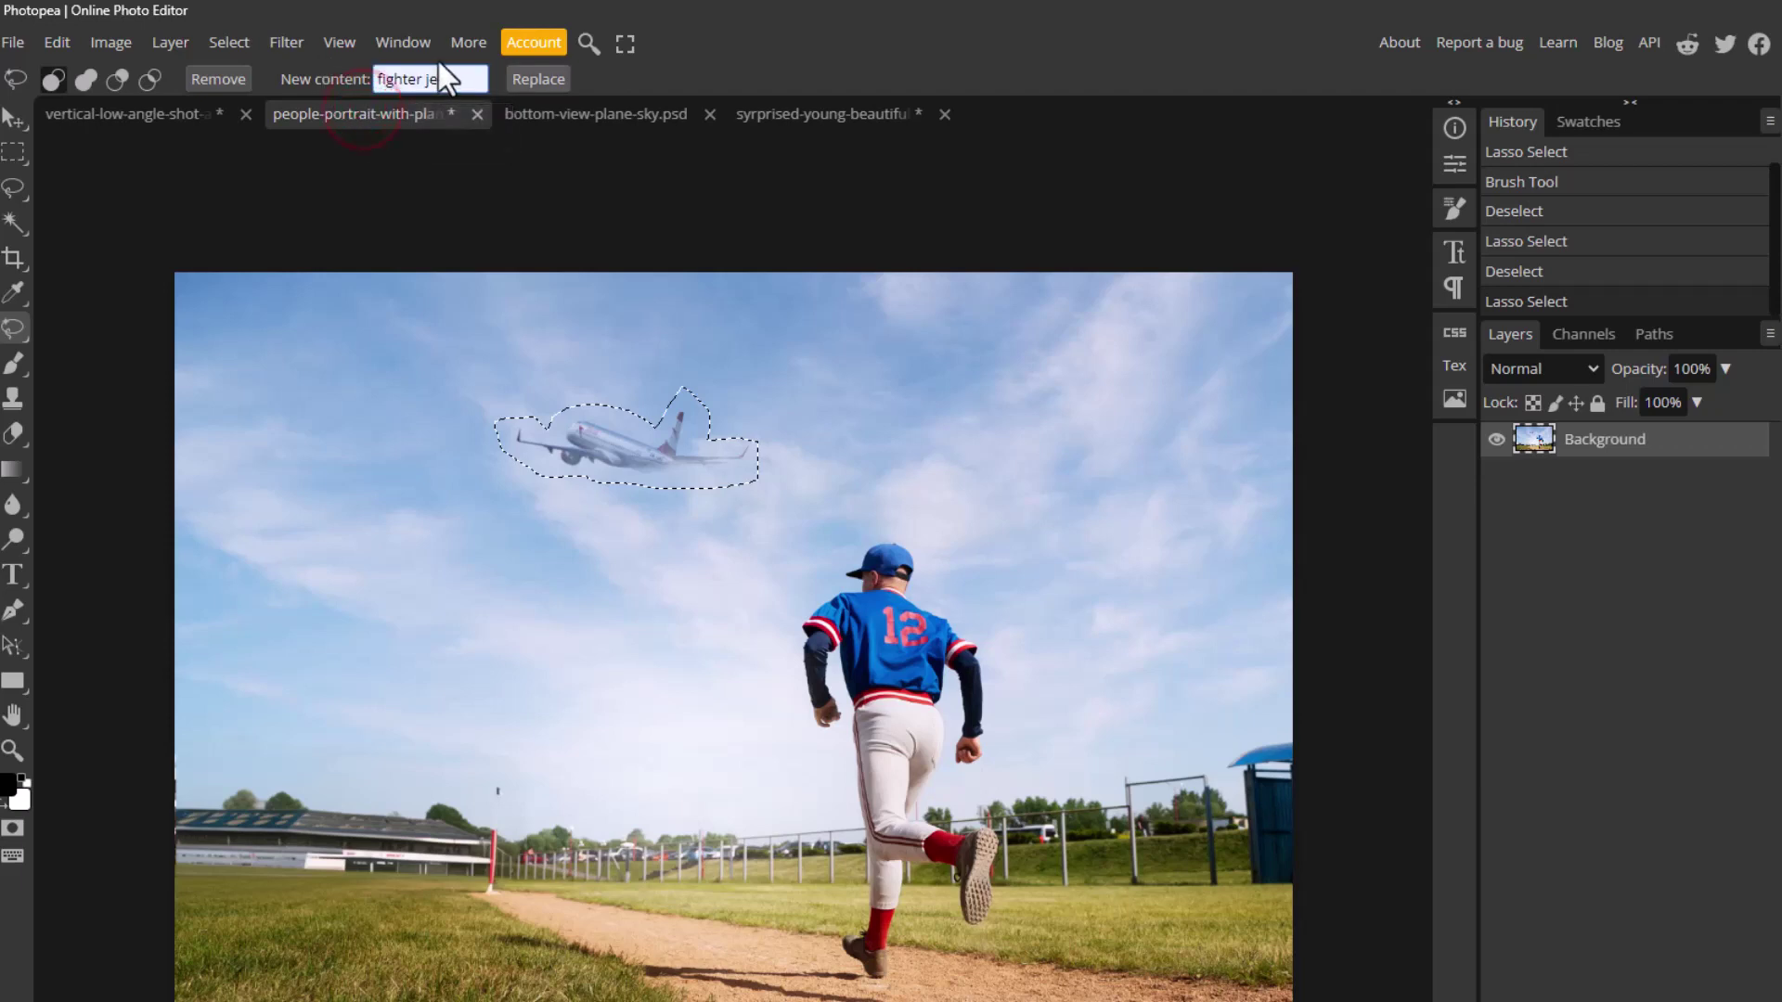
pyautogui.press('Return')
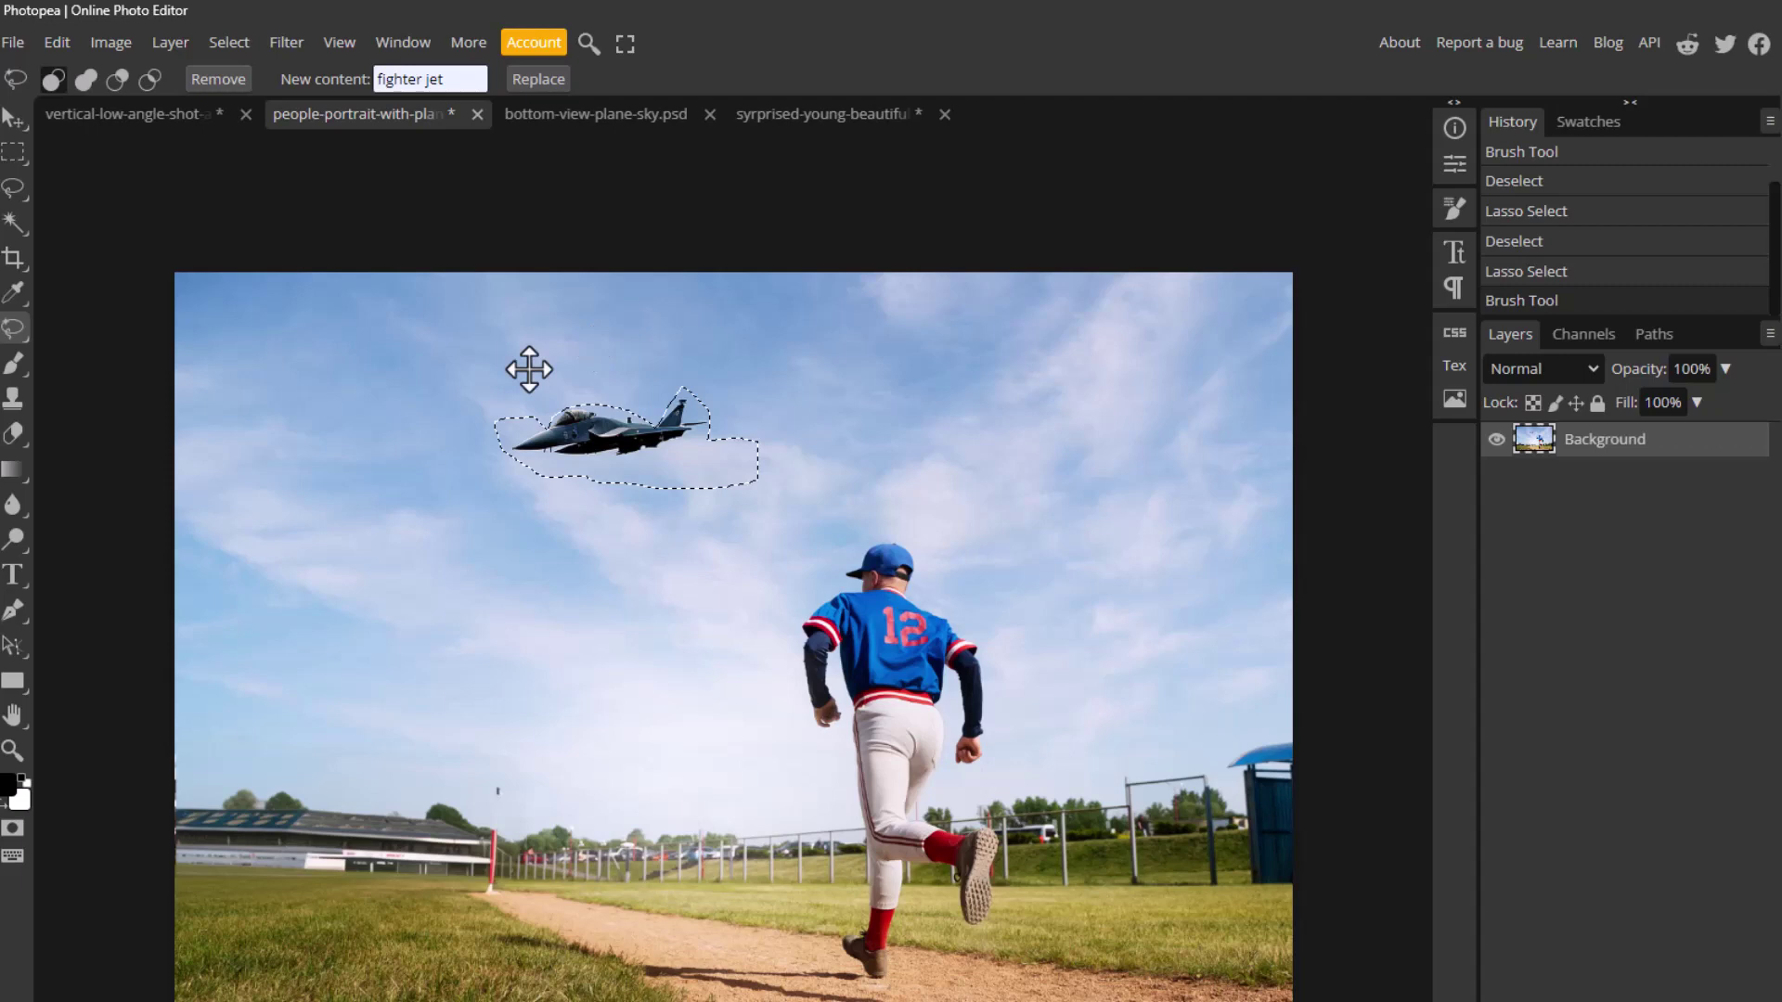
pyautogui.hotkey('ctrl', 'd')
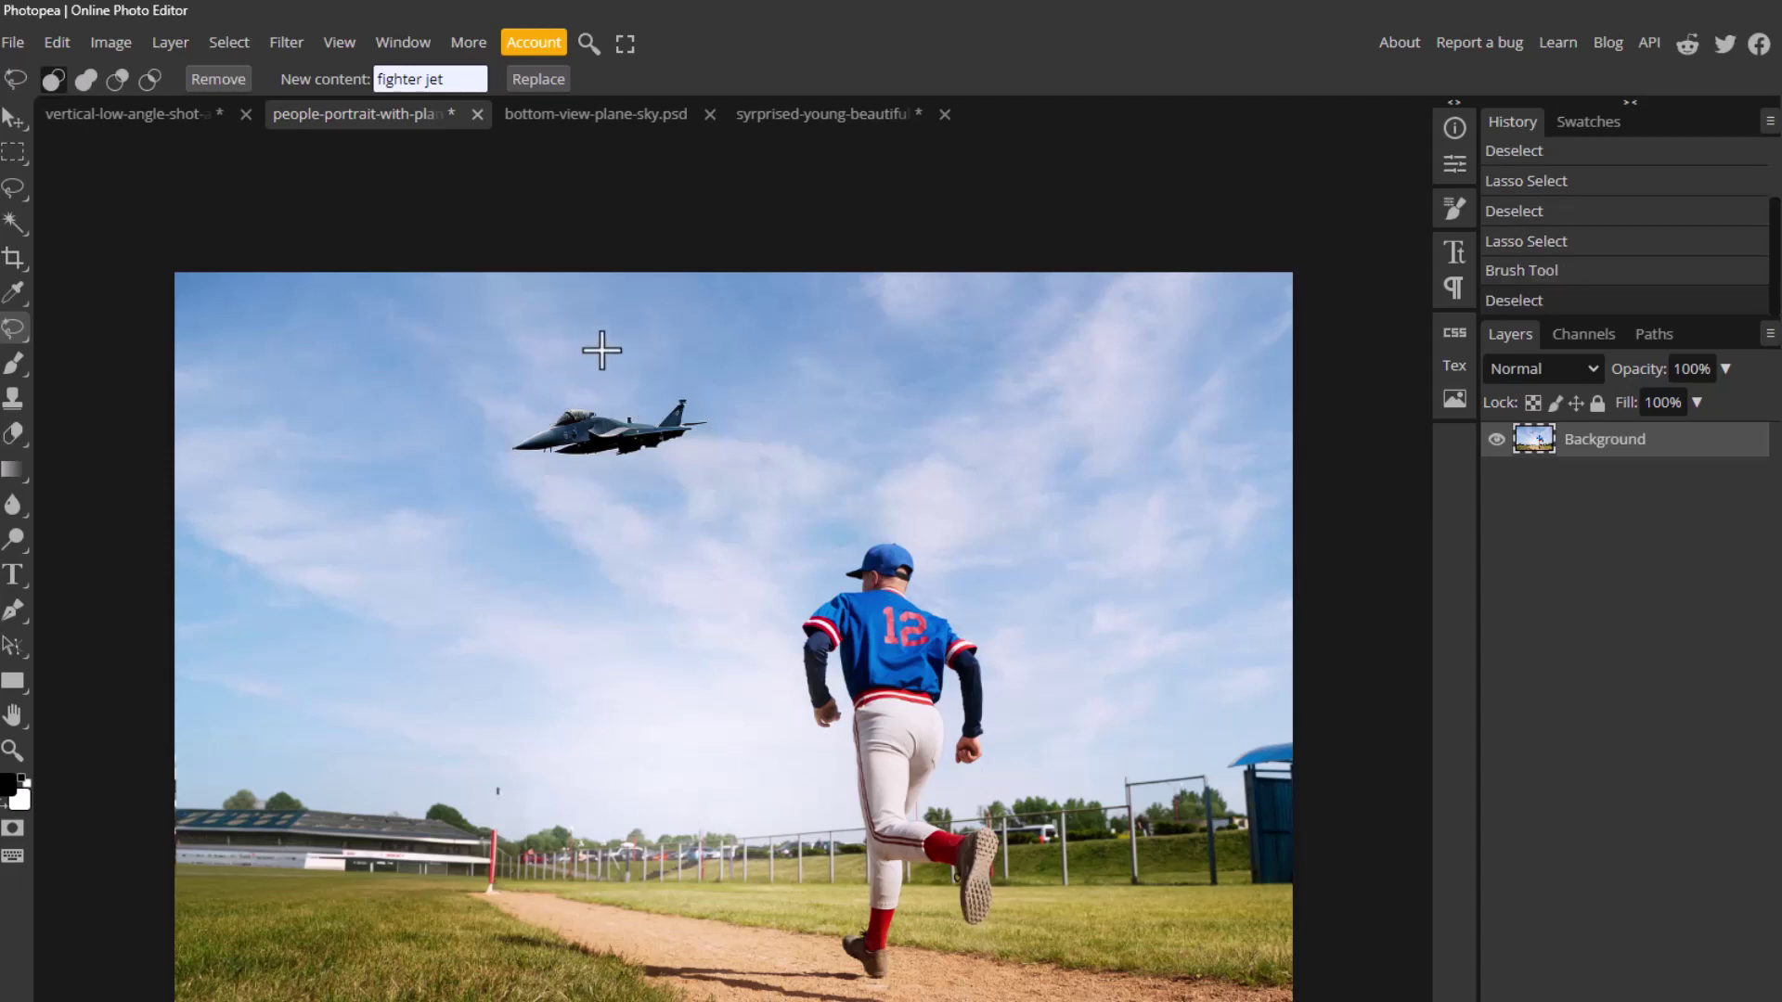
# In the surprised-woman photo, lasso her hatted head and replace it with 'boy face'
pyautogui.click(821, 113)
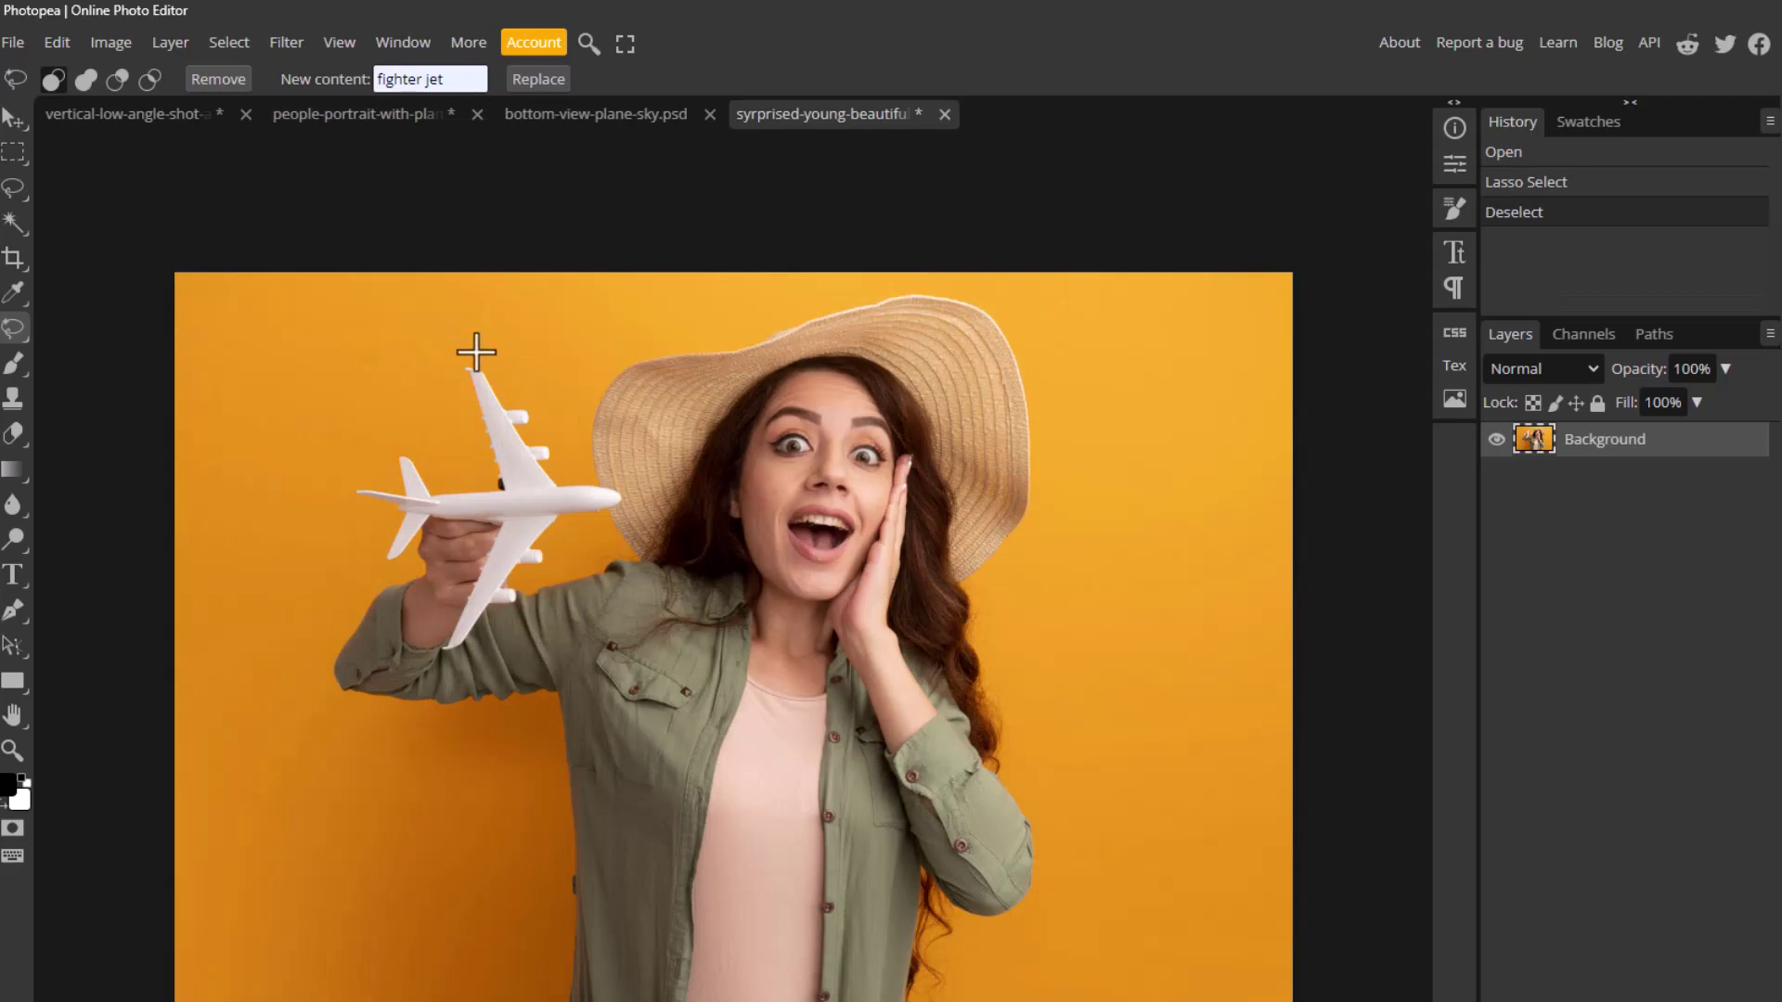
pyautogui.moveTo(475, 348)
pyautogui.mouseDown()
pyautogui.moveTo(567, 525)
pyautogui.moveTo(931, 481)
pyautogui.moveTo(854, 263)
pyautogui.moveTo(755, 234)
pyautogui.moveTo(493, 275)
pyautogui.moveTo(475, 357)
pyautogui.mouseUp()
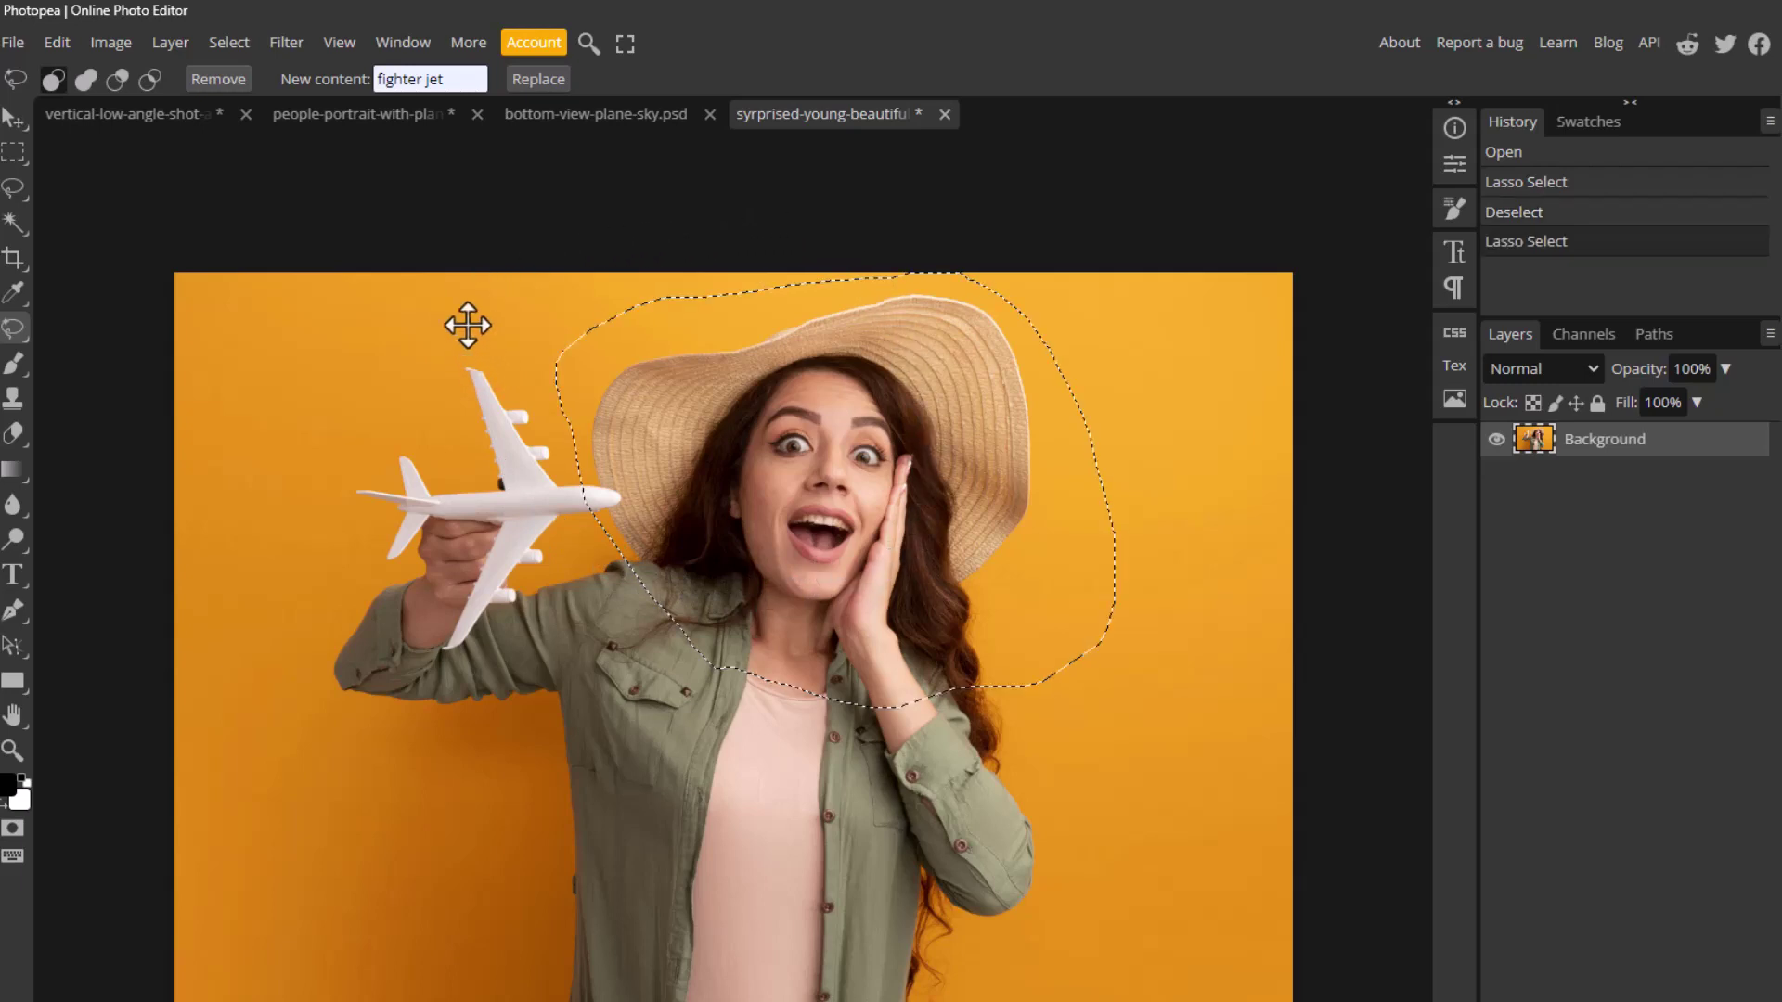
pyautogui.click(374, 75)
pyautogui.tripleClick(371, 74)
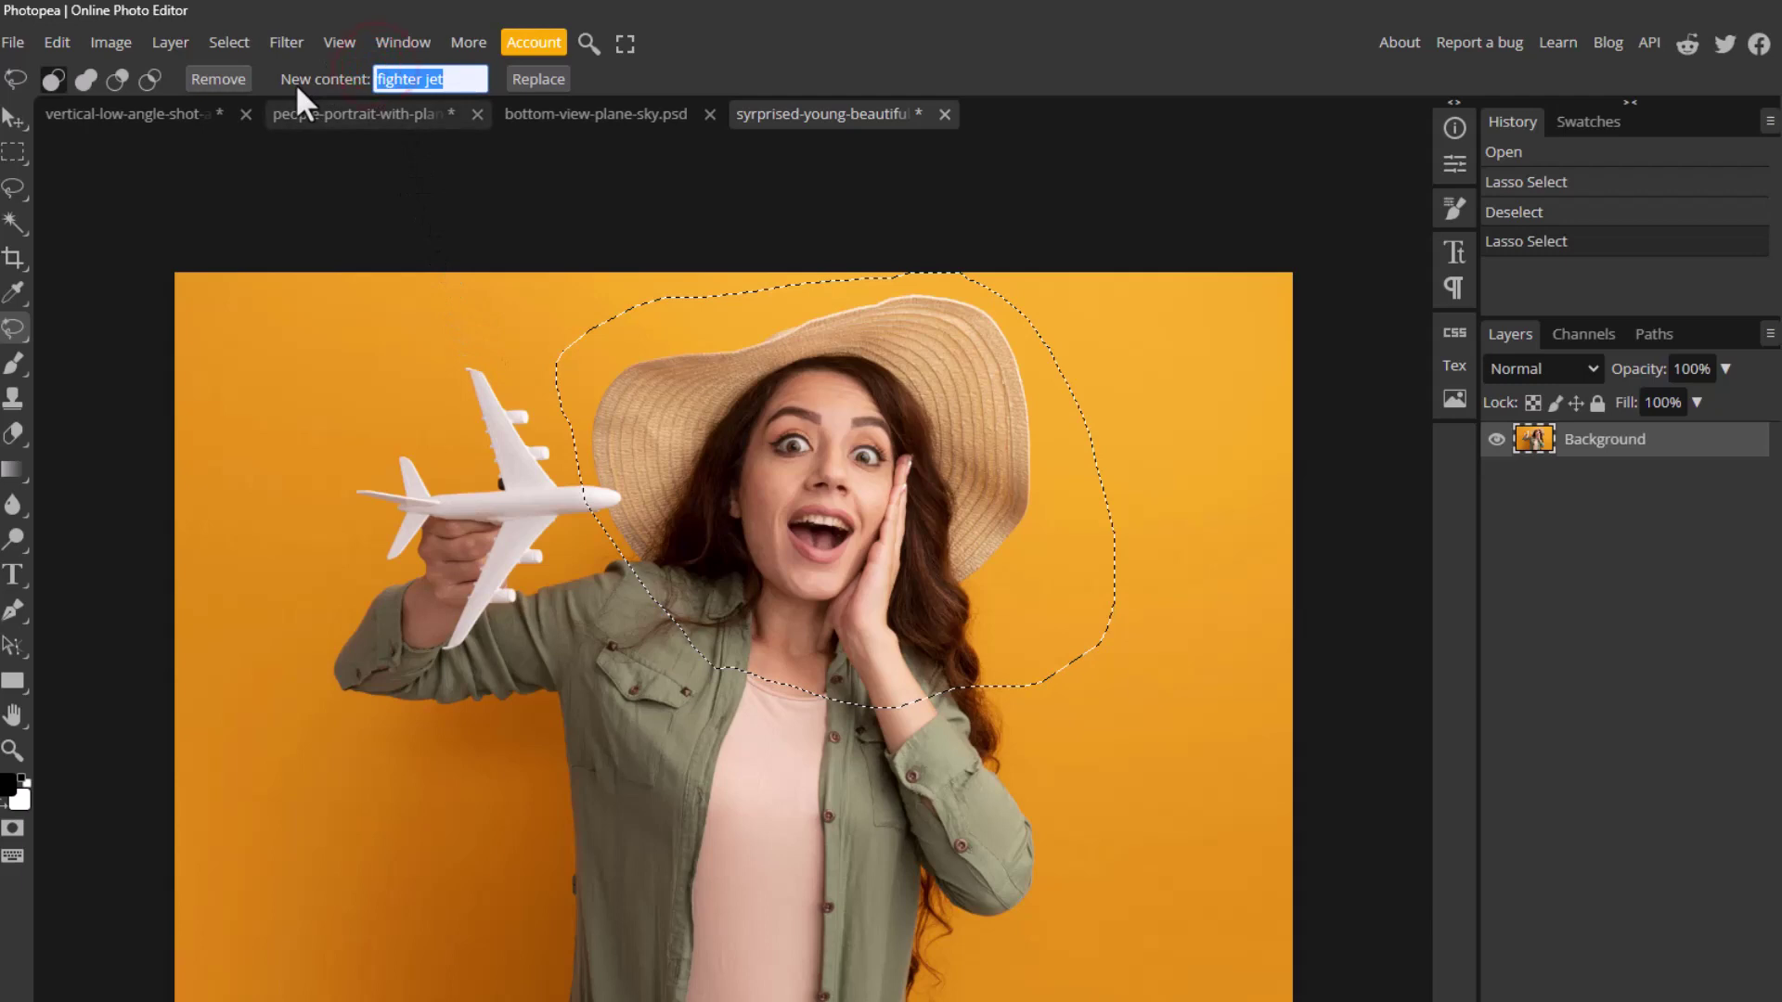
pyautogui.write('boy')
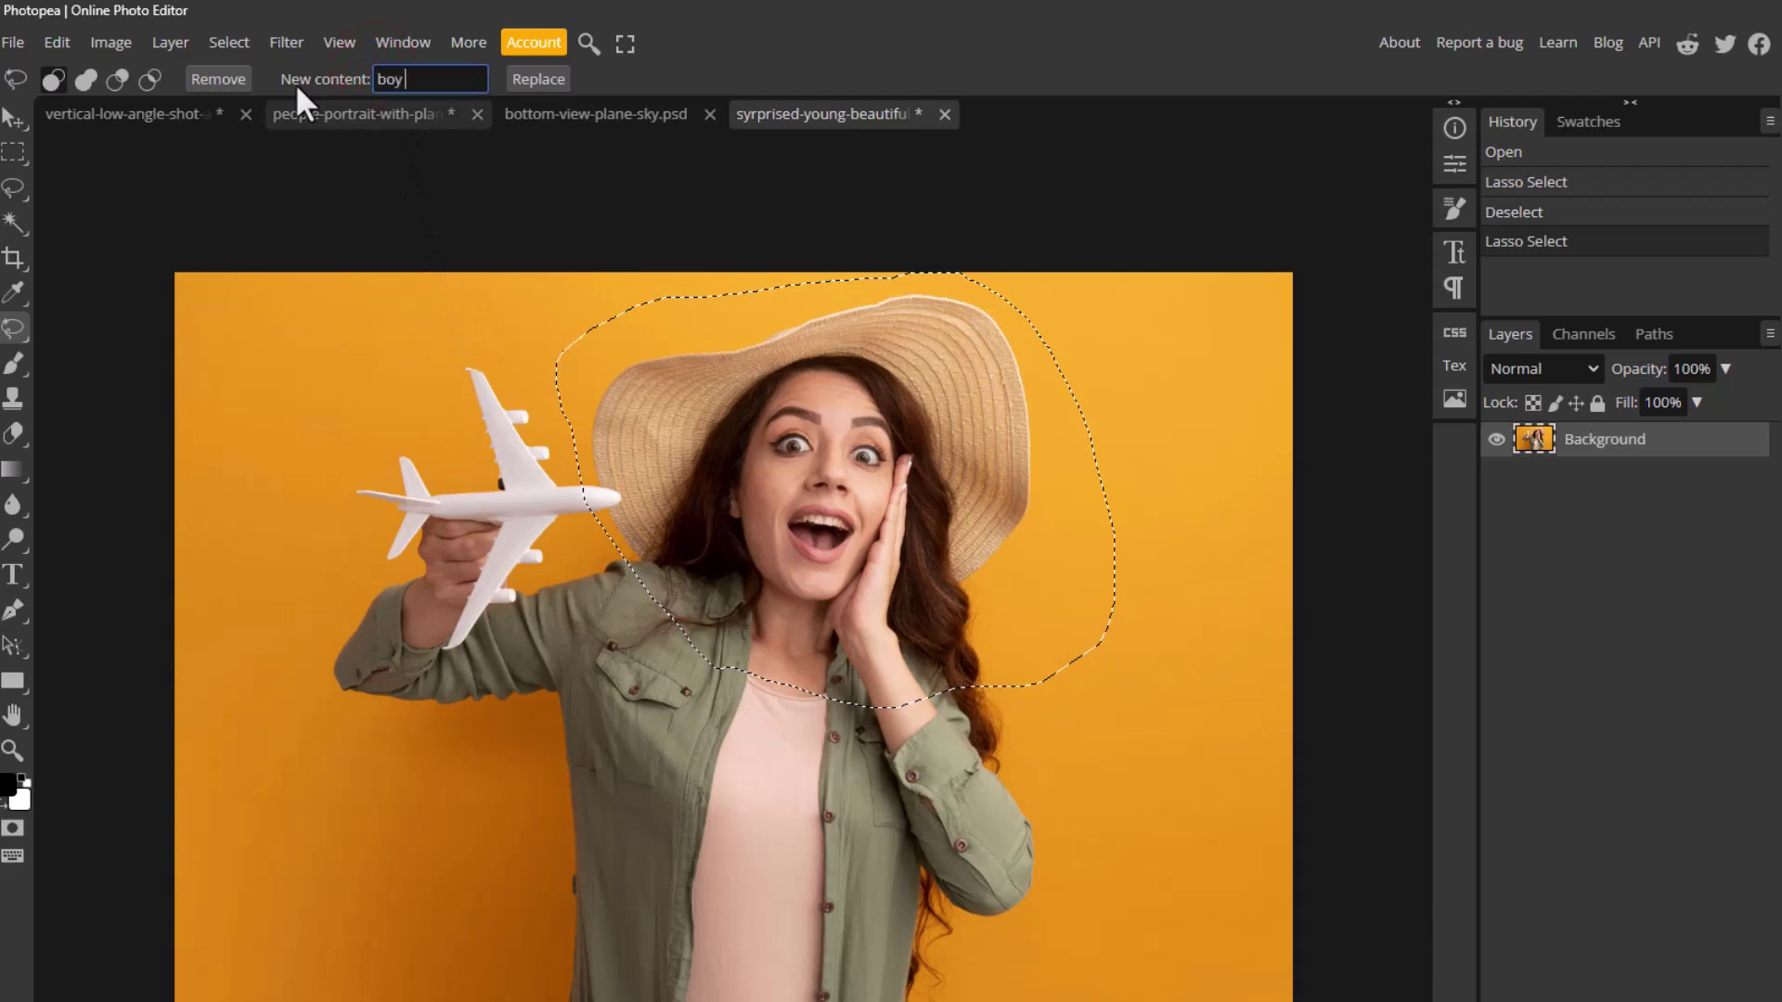
pyautogui.write(' face')
pyautogui.press('Return')
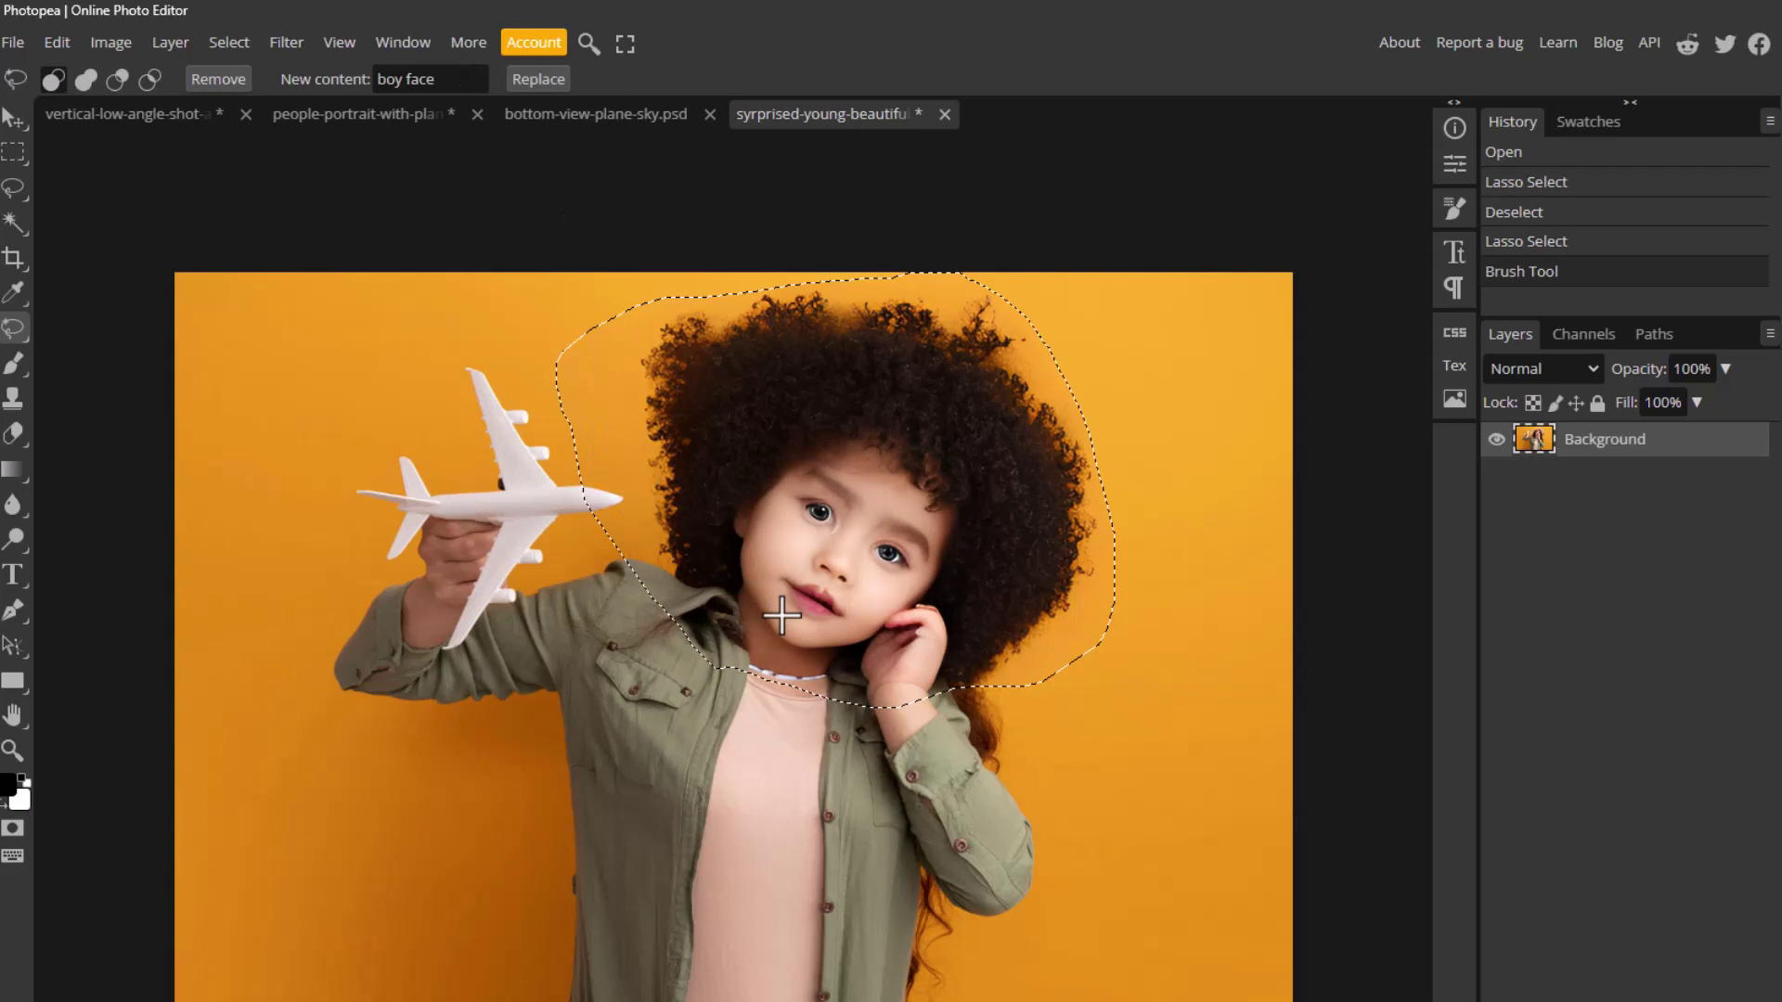
# Deselect and return to the baseball photo with the Move tool active
pyautogui.hotkey('ctrl', 'd')
pyautogui.press('v')
pyautogui.click(267, 100)
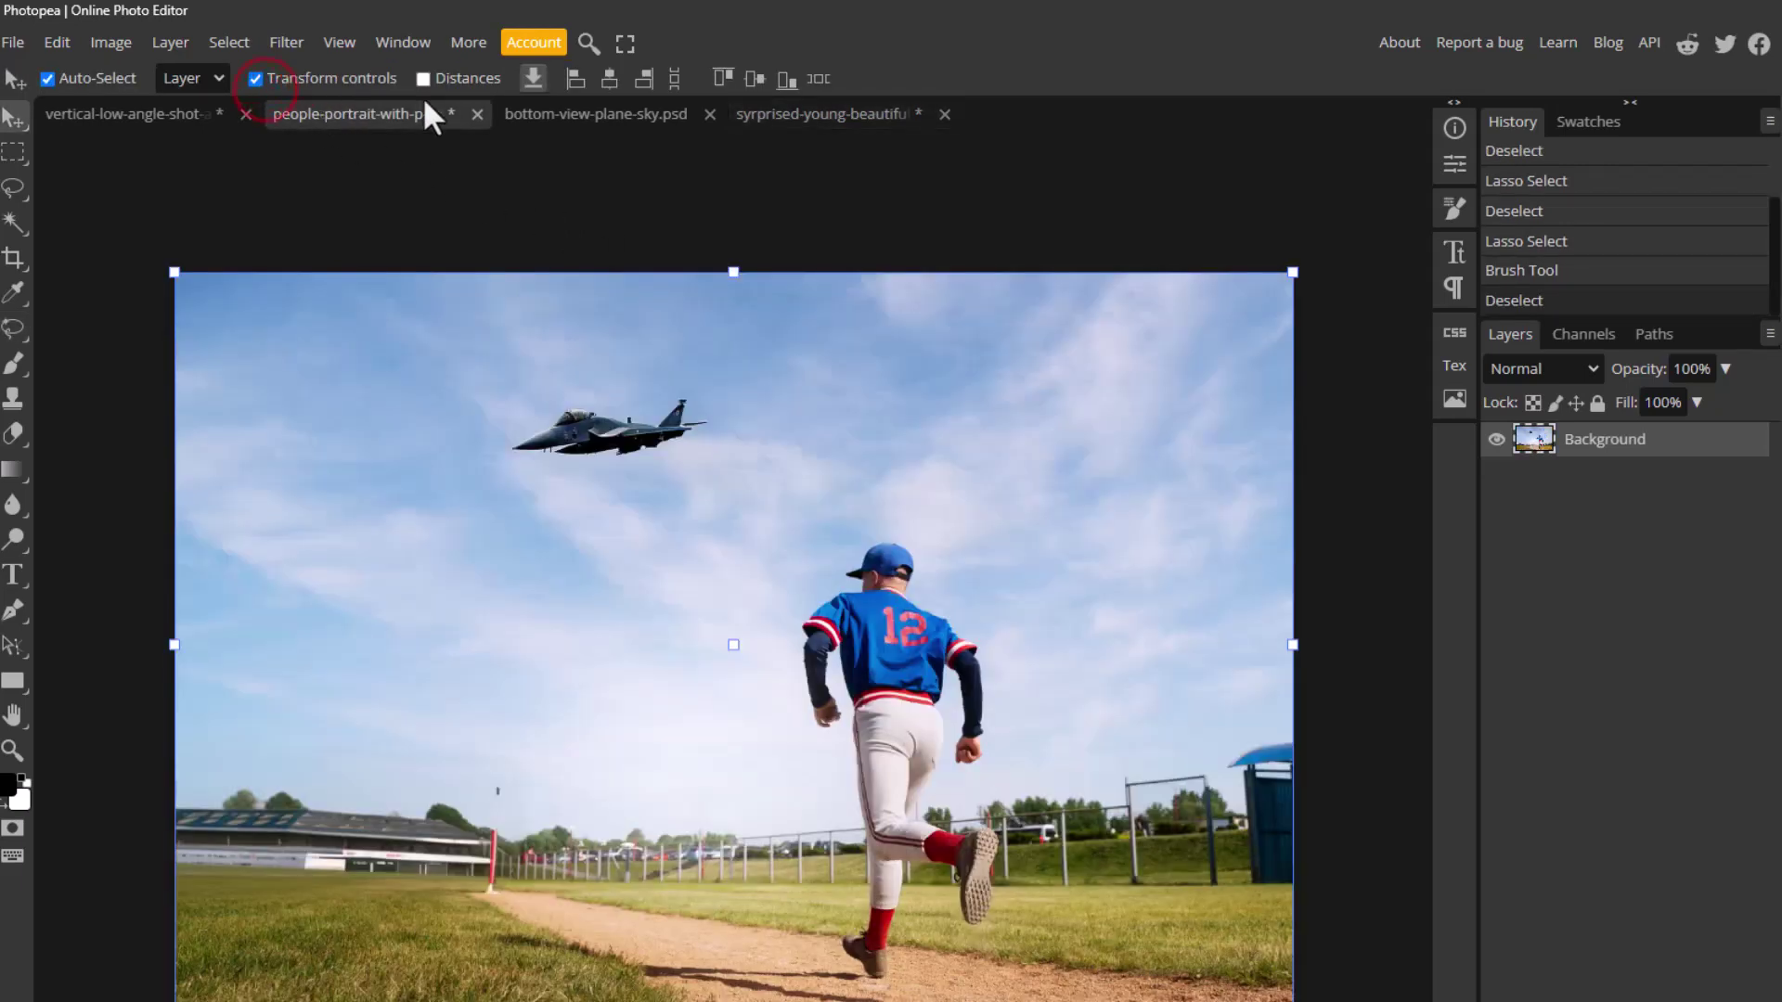
# In bottom-view-plane-sky.psd, lasso the airliner, replace it with 'bird', and deselect
pyautogui.click(464, 98)
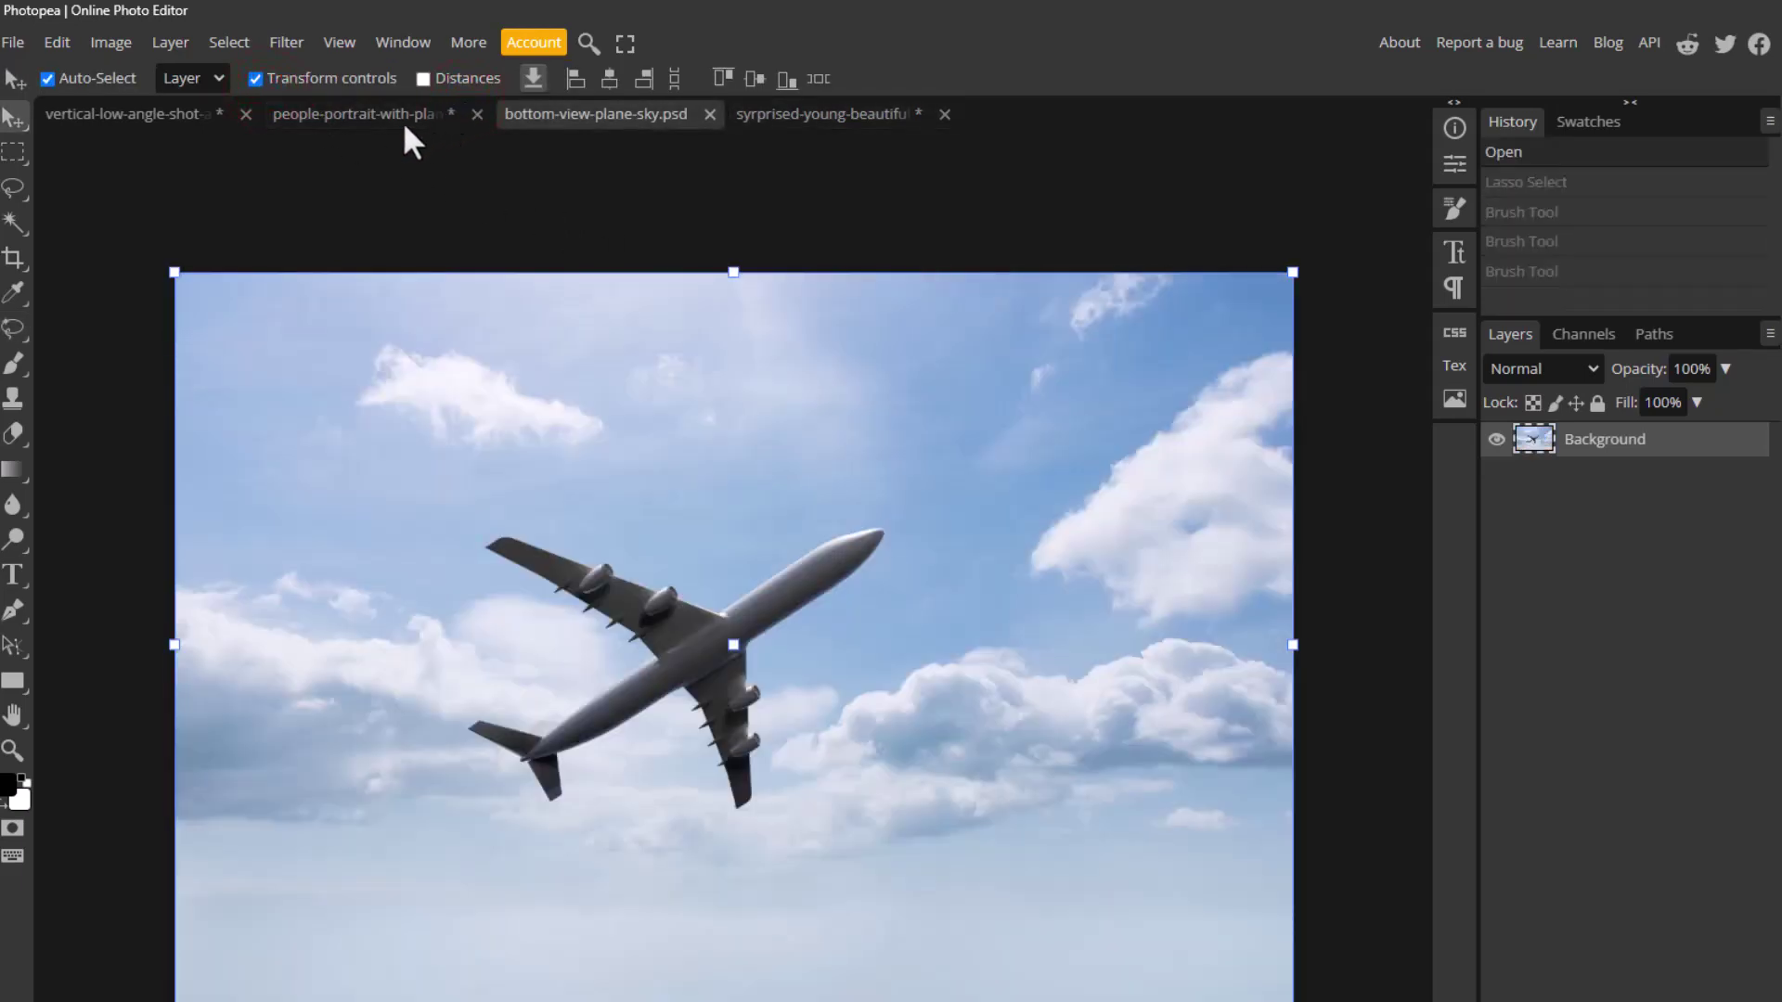
pyautogui.click(13, 329)
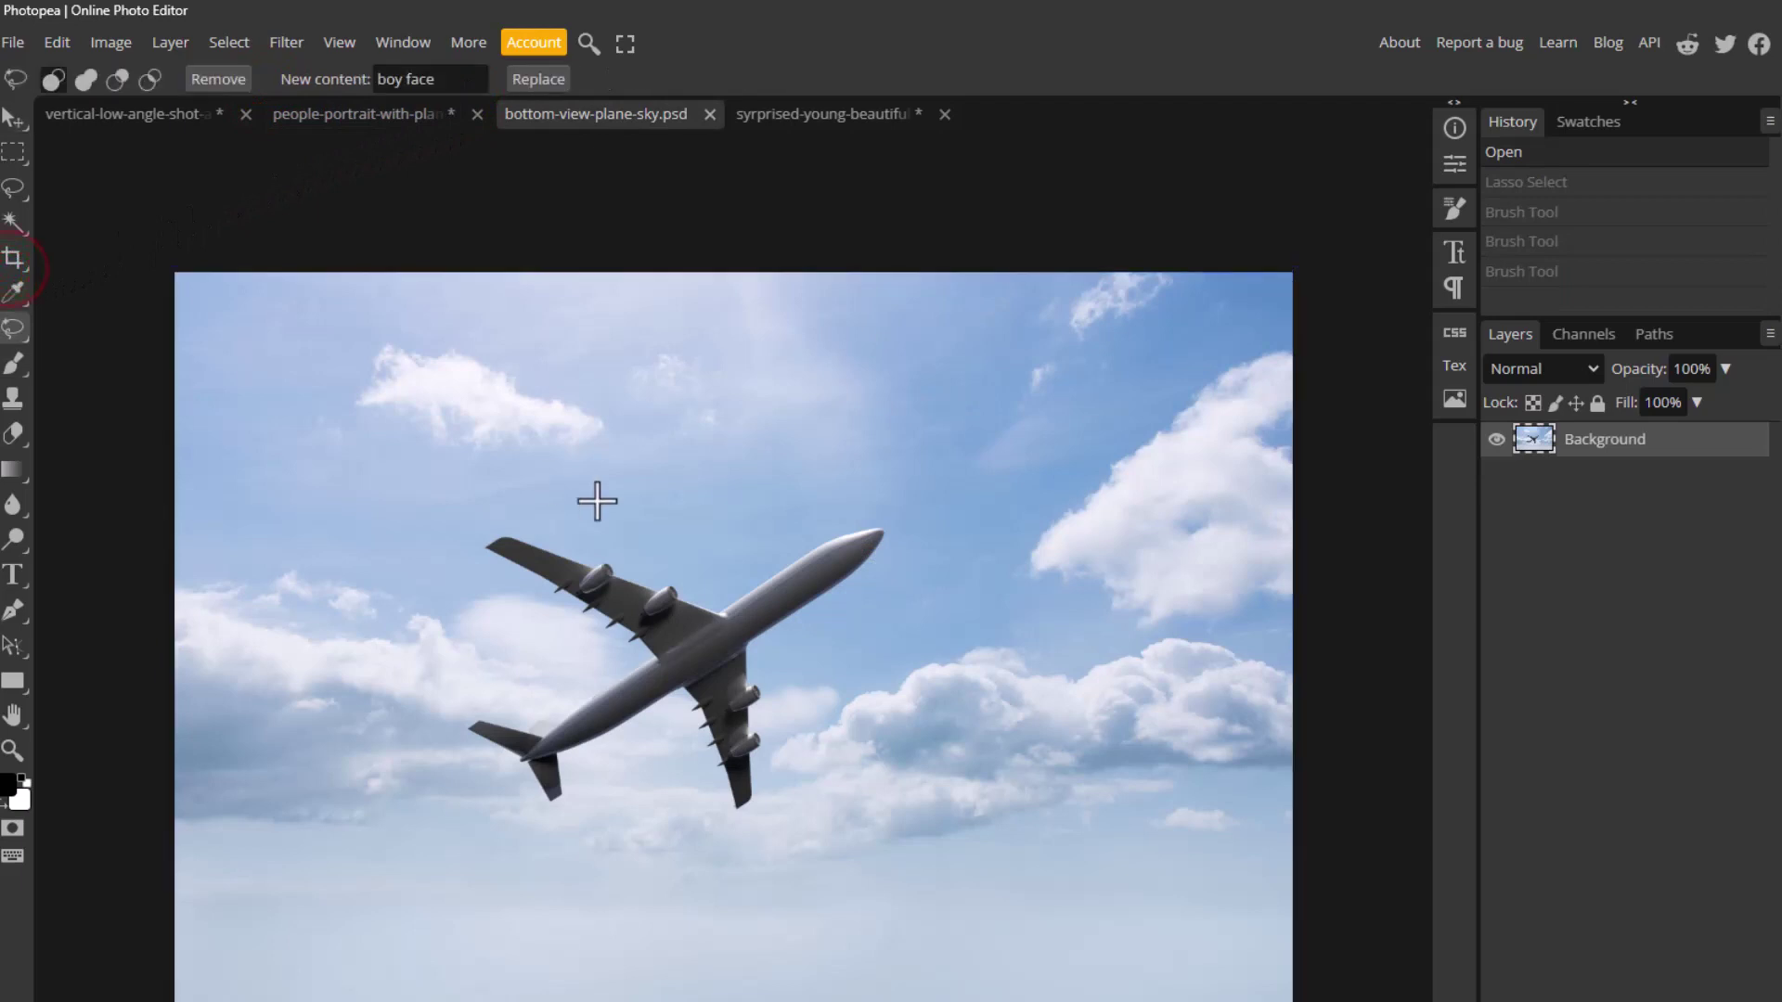
pyautogui.moveTo(597, 502)
pyautogui.mouseDown()
pyautogui.moveTo(646, 542)
pyautogui.moveTo(568, 601)
pyautogui.moveTo(406, 644)
pyautogui.moveTo(366, 604)
pyautogui.moveTo(497, 569)
pyautogui.moveTo(402, 453)
pyautogui.moveTo(445, 426)
pyautogui.moveTo(596, 497)
pyautogui.mouseUp()
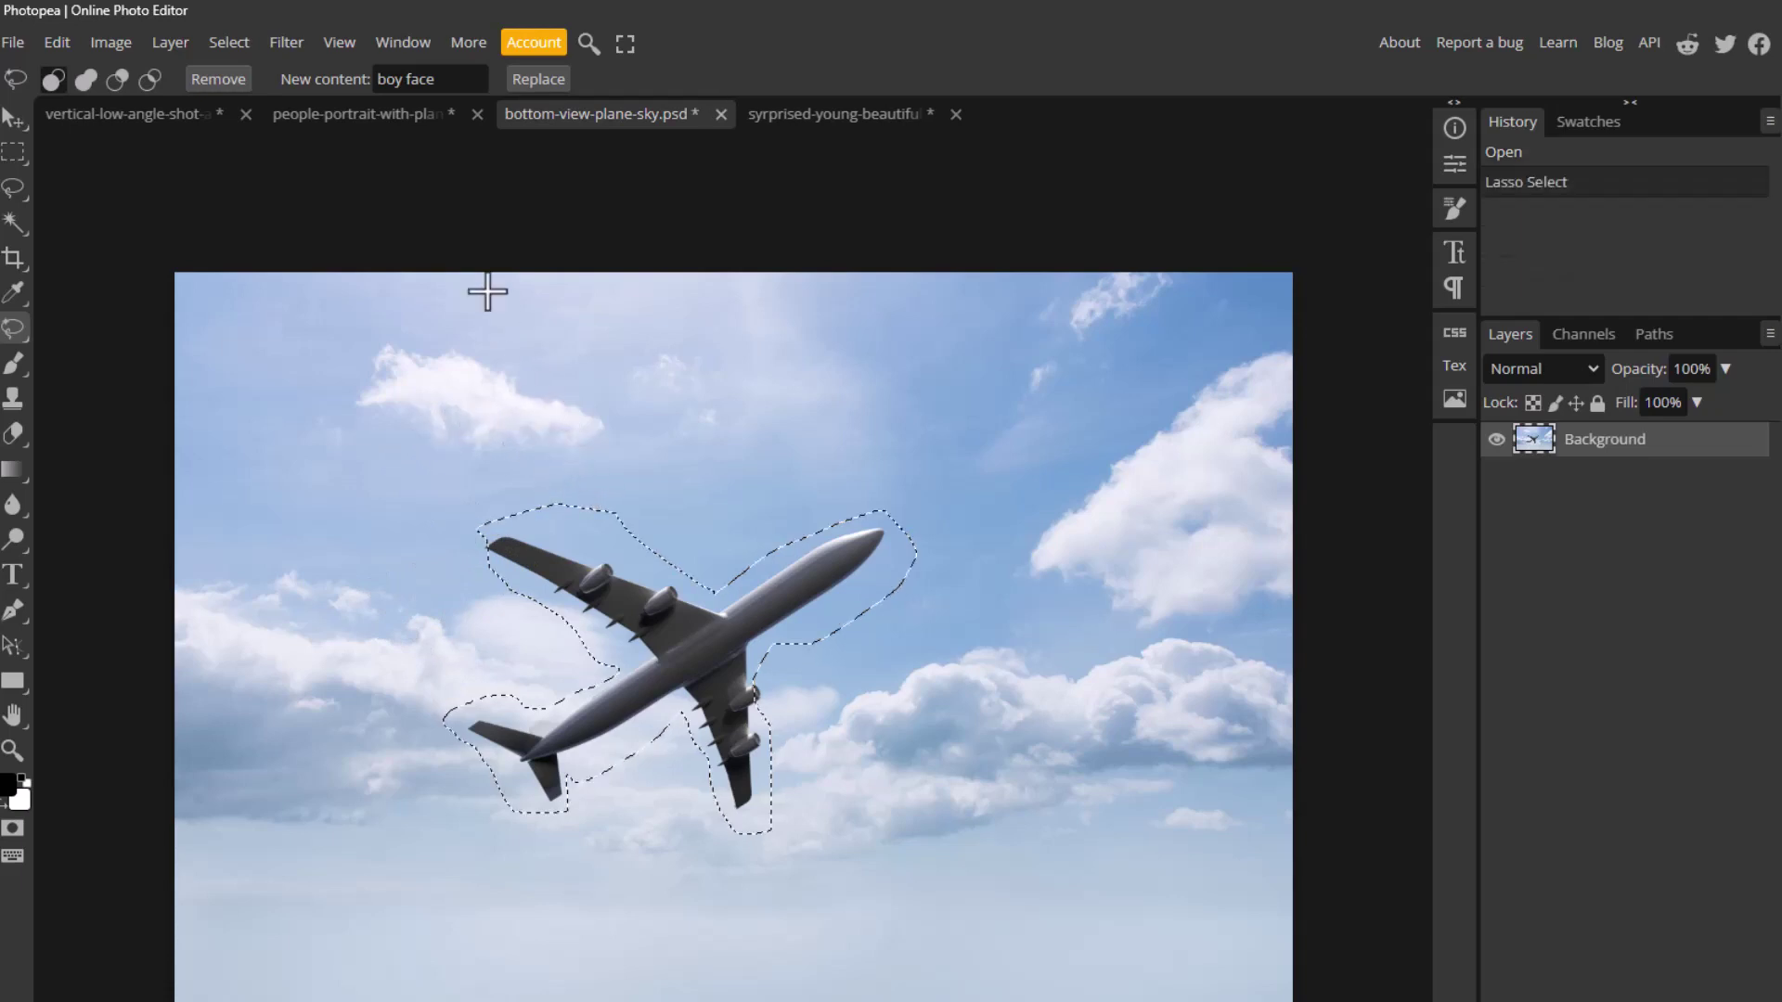
pyautogui.click(373, 75)
pyautogui.write('b')
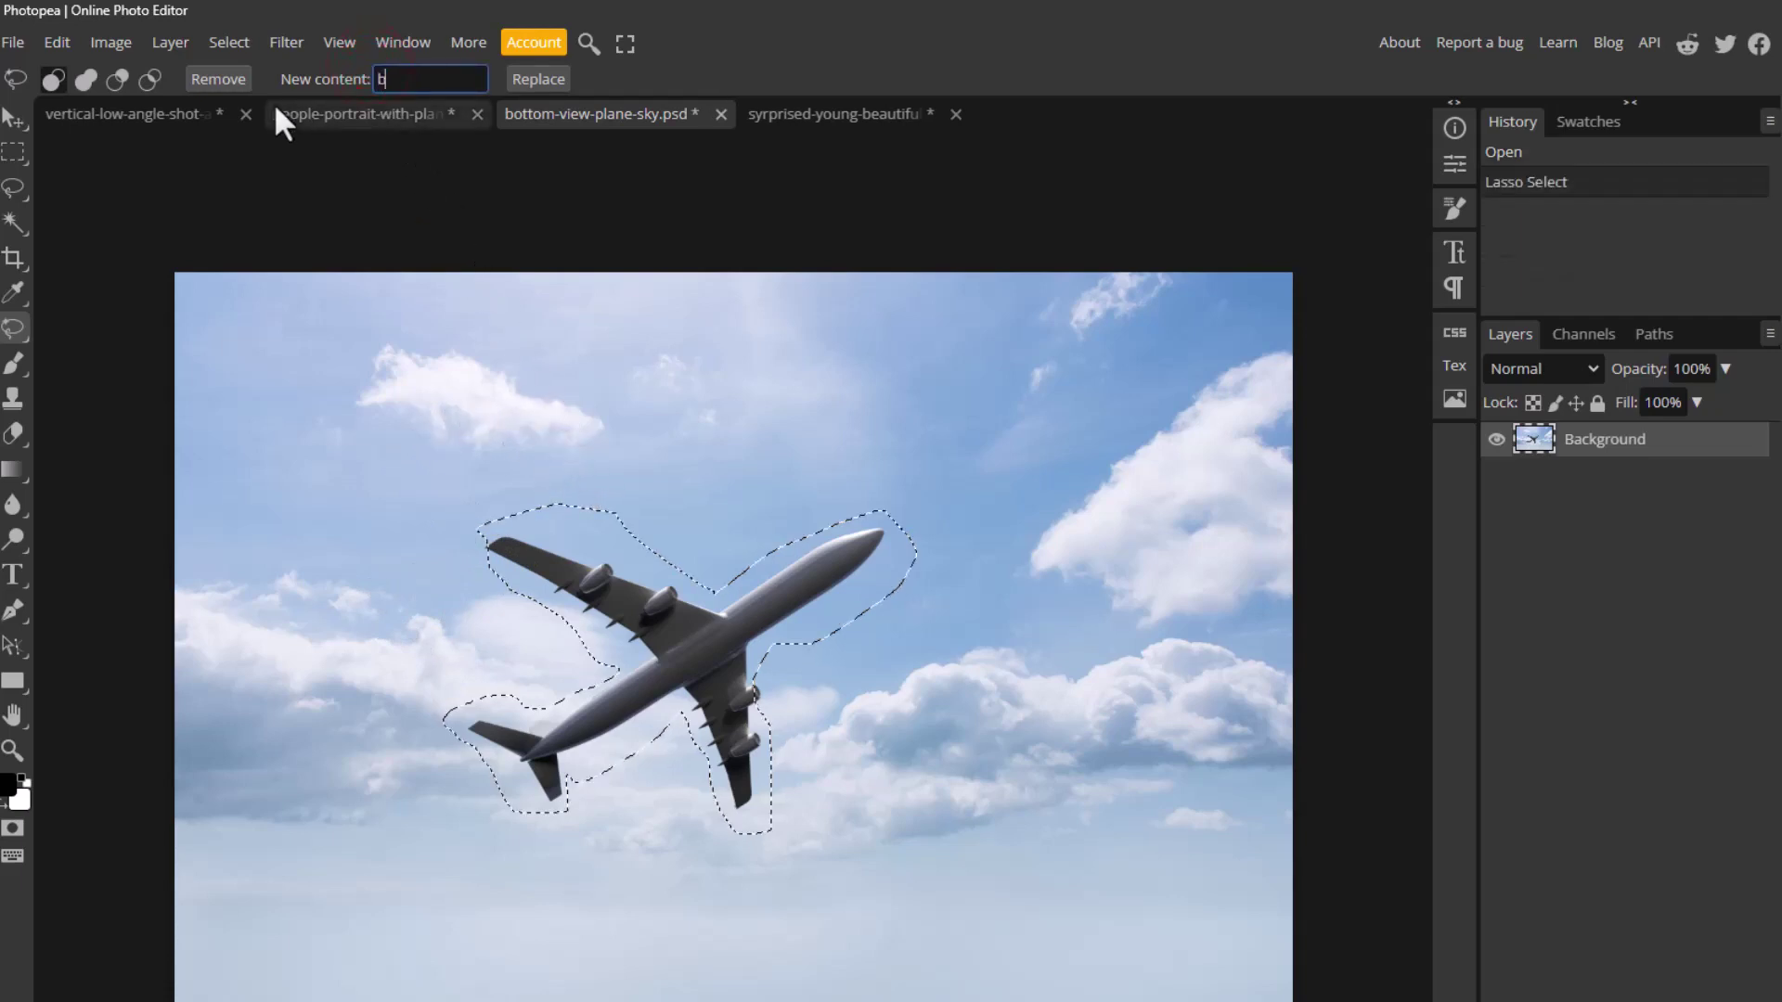
pyautogui.write('ird')
pyautogui.press('Return')
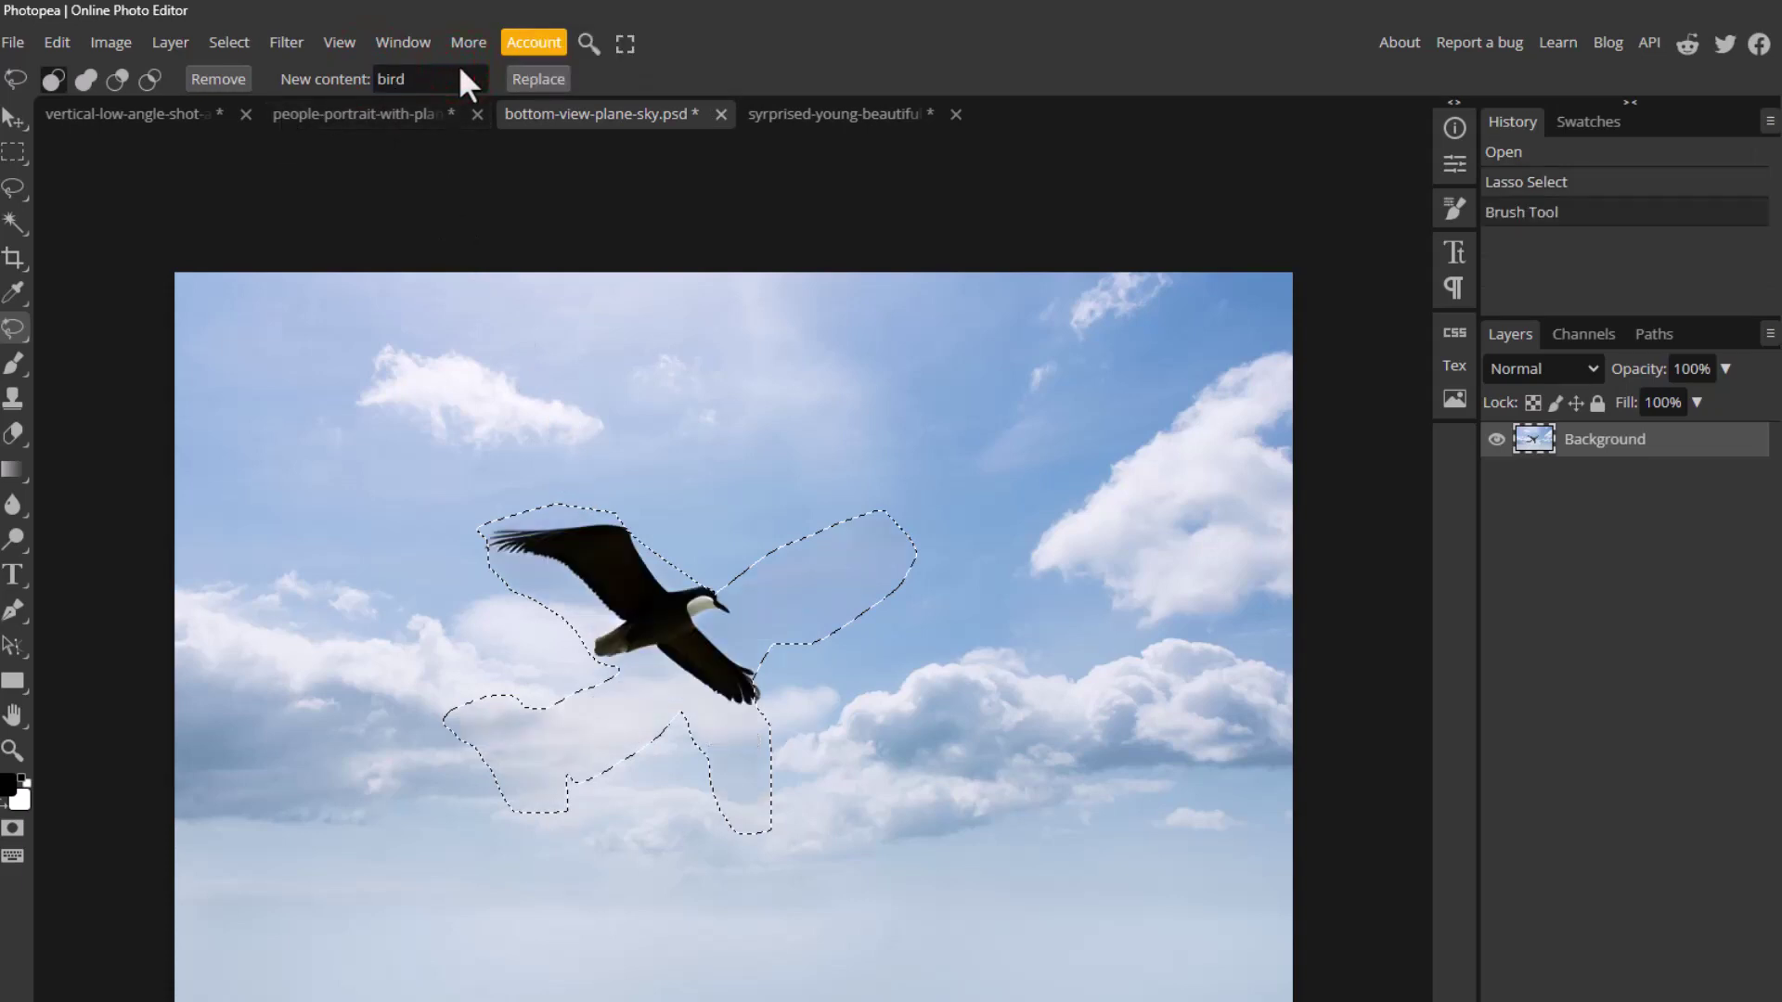
pyautogui.click(659, 483)
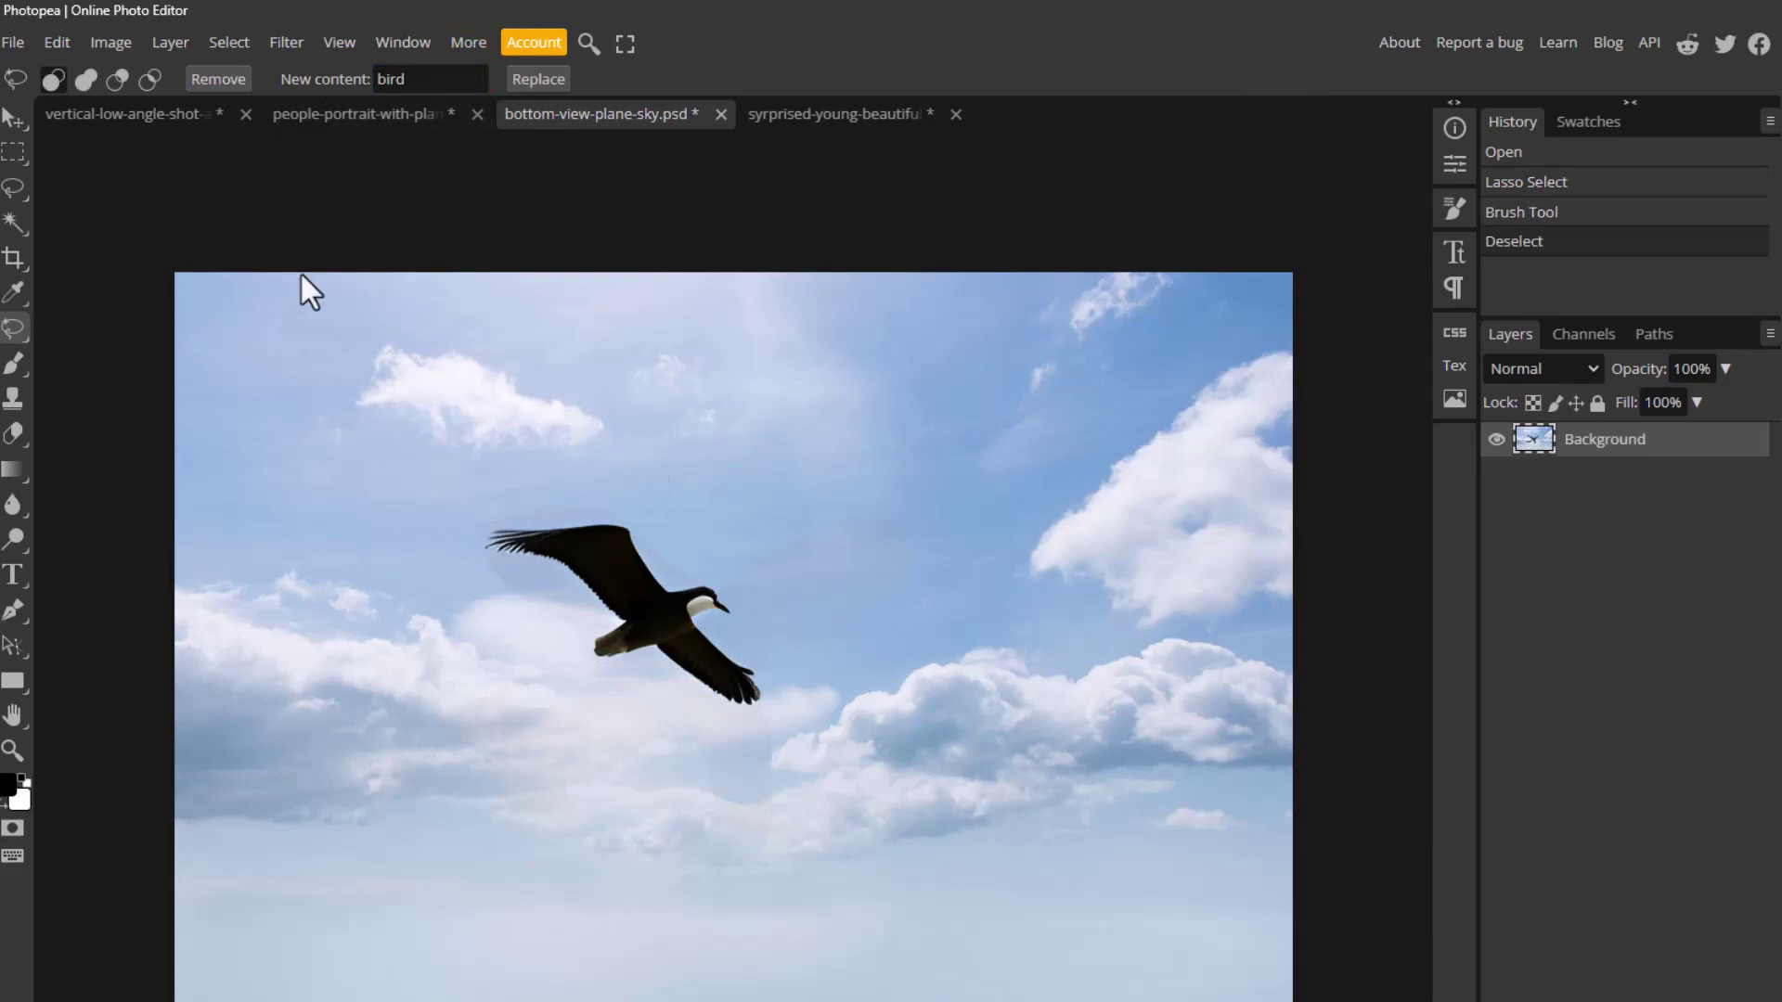
# Switch to the vertical low-angle building shot, leaving the Move tool active
pyautogui.click(13, 104)
pyautogui.click(562, 516)
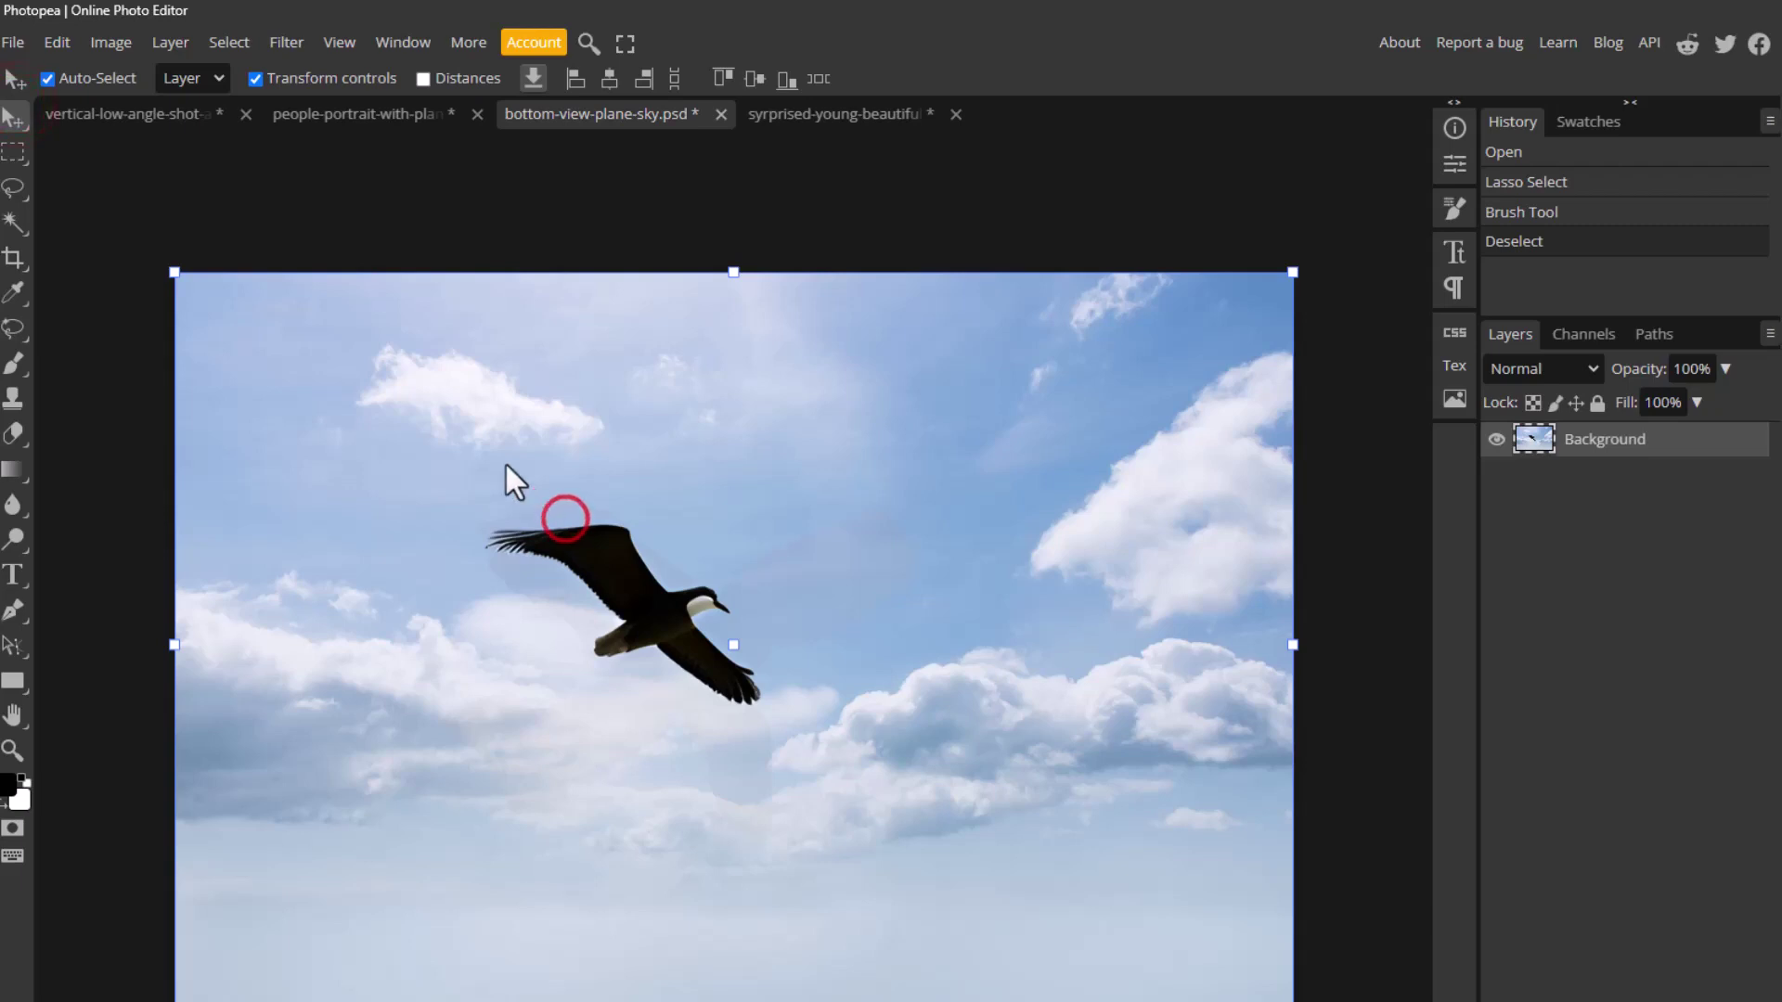
pyautogui.click(108, 102)
pyautogui.click(13, 328)
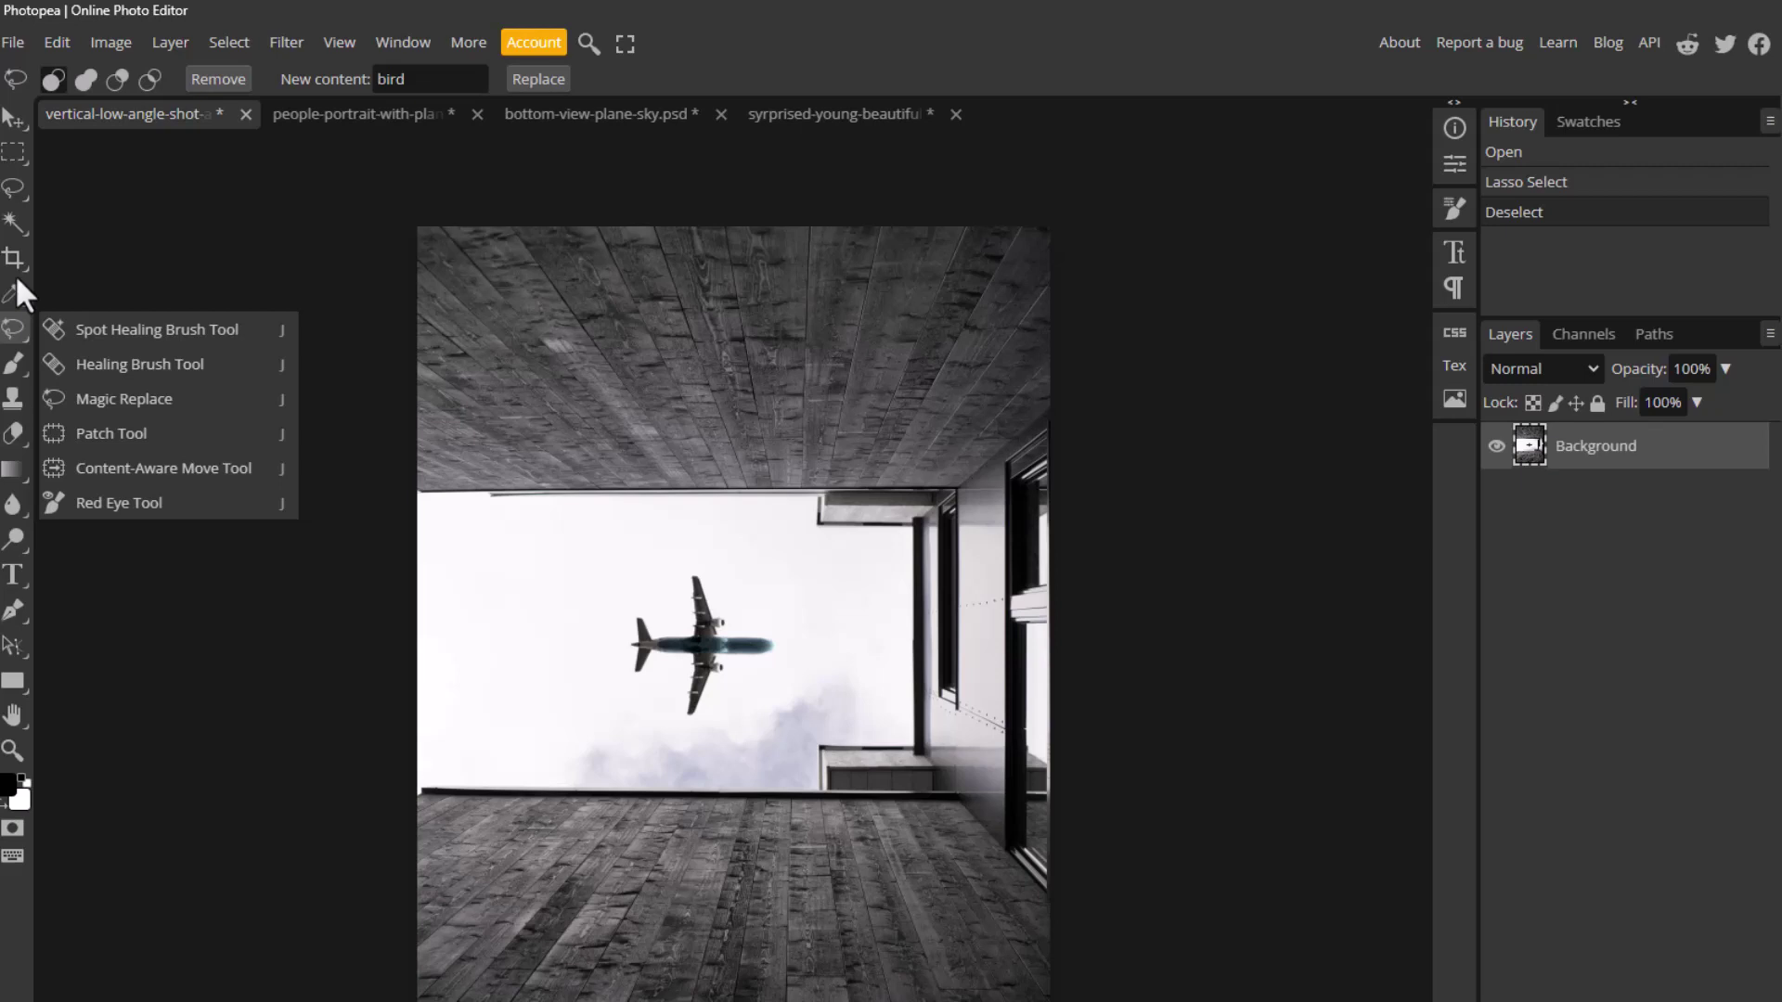
pyautogui.click(14, 82)
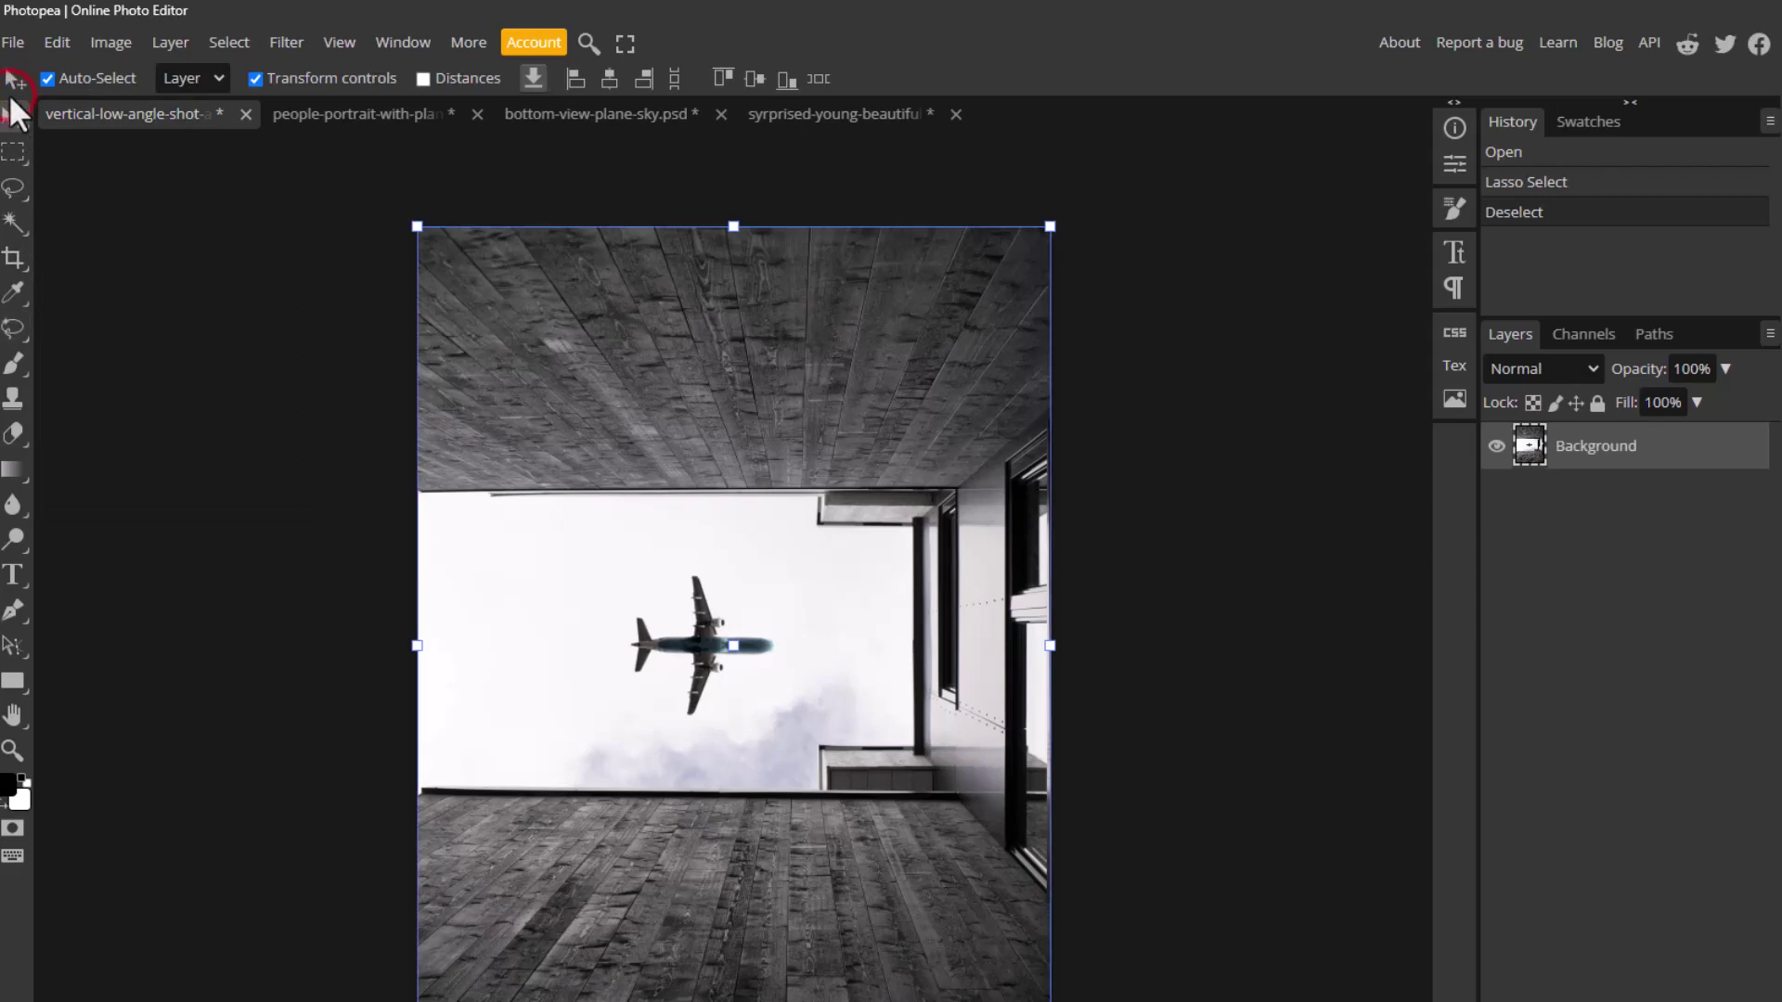